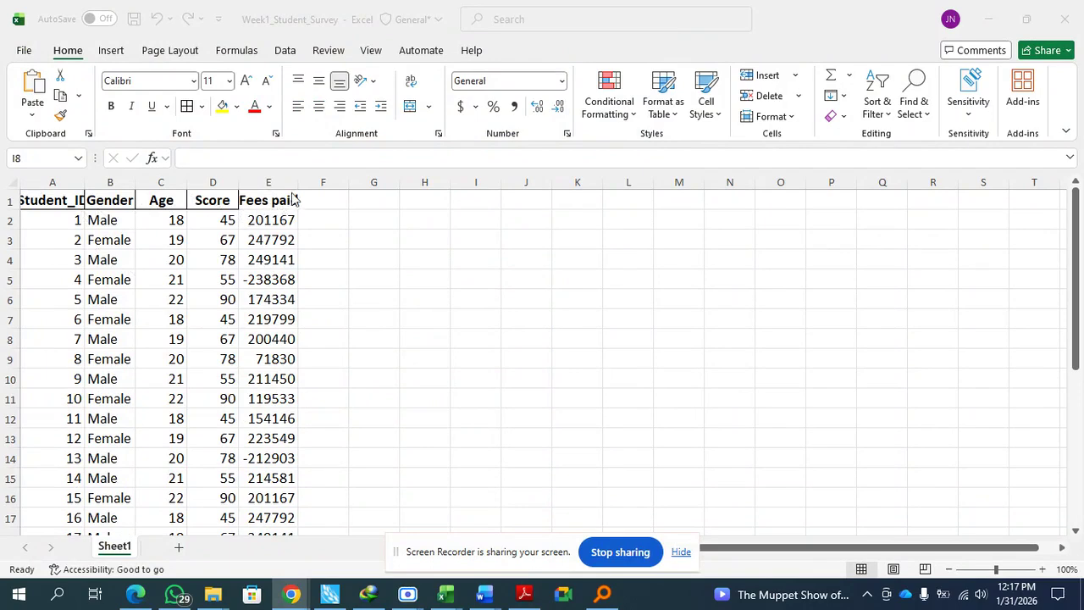
Change the fees paid by student 25 to -154146 in cell E26.
{"action": "left_click", "coordinate": [265, 224]}
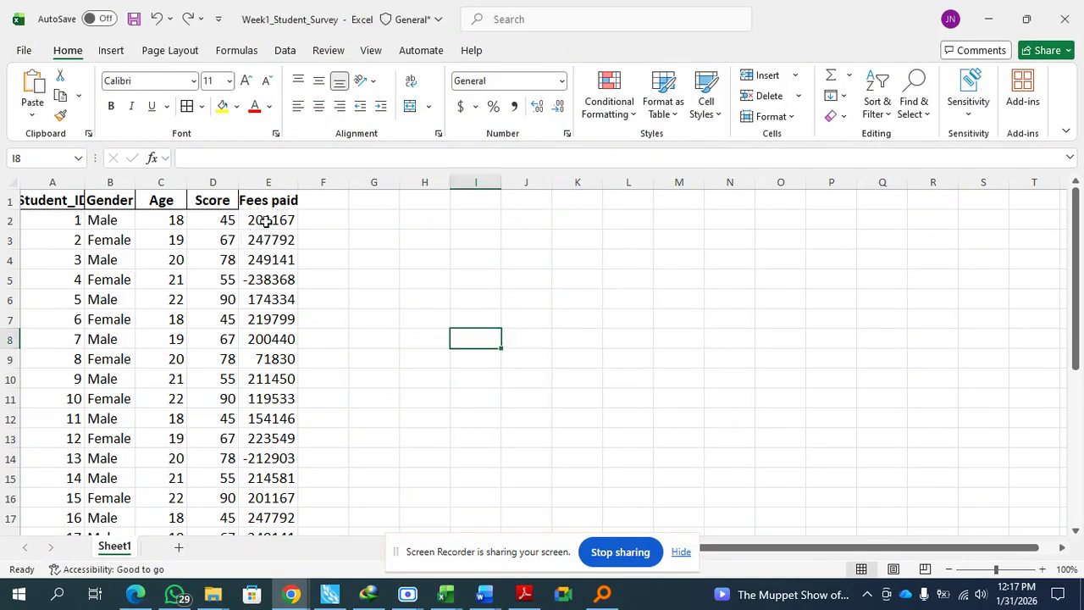
{"action": "left_click", "coordinate": [268, 222]}
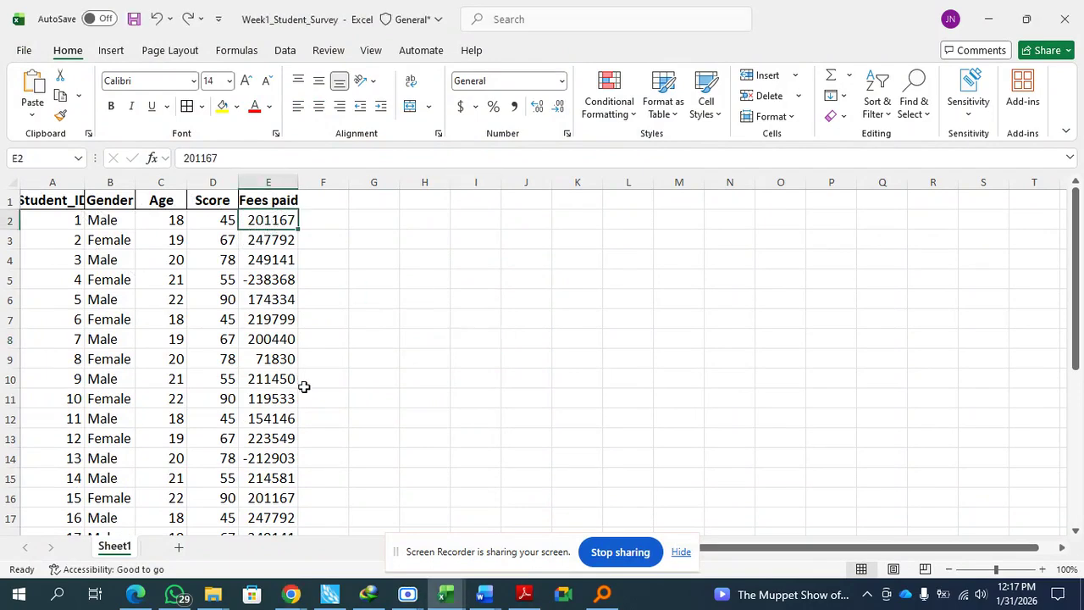
{"action": "scroll", "coordinate": [310, 412], "scroll_direction": "down", "scroll_amount": 2}
{"action": "scroll", "coordinate": [310, 411], "scroll_direction": "down", "scroll_amount": 5}
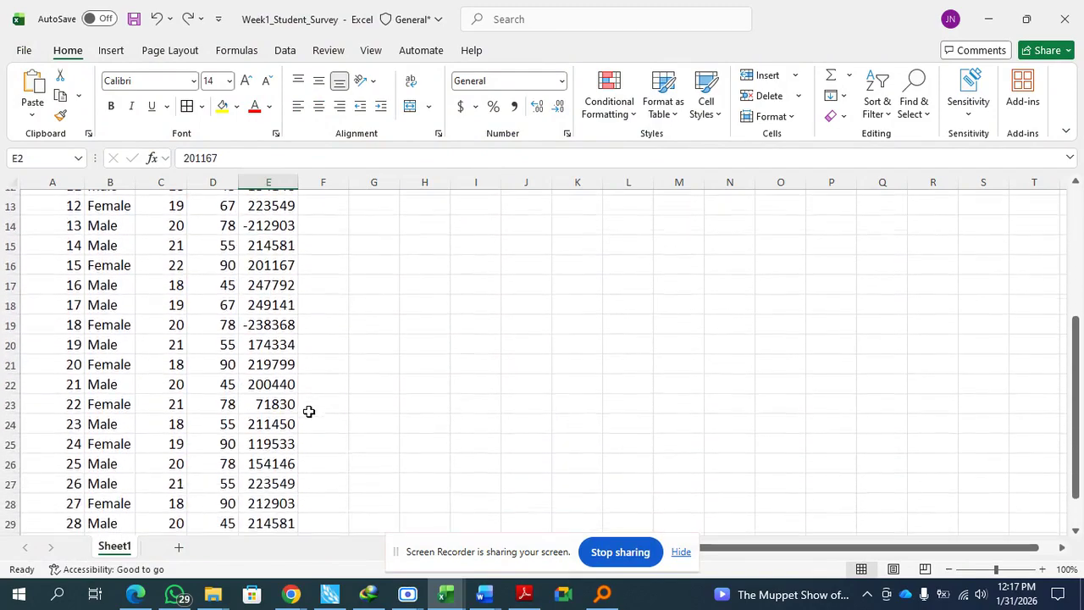
{"action": "scroll", "coordinate": [305, 406], "scroll_direction": "up", "scroll_amount": 1}
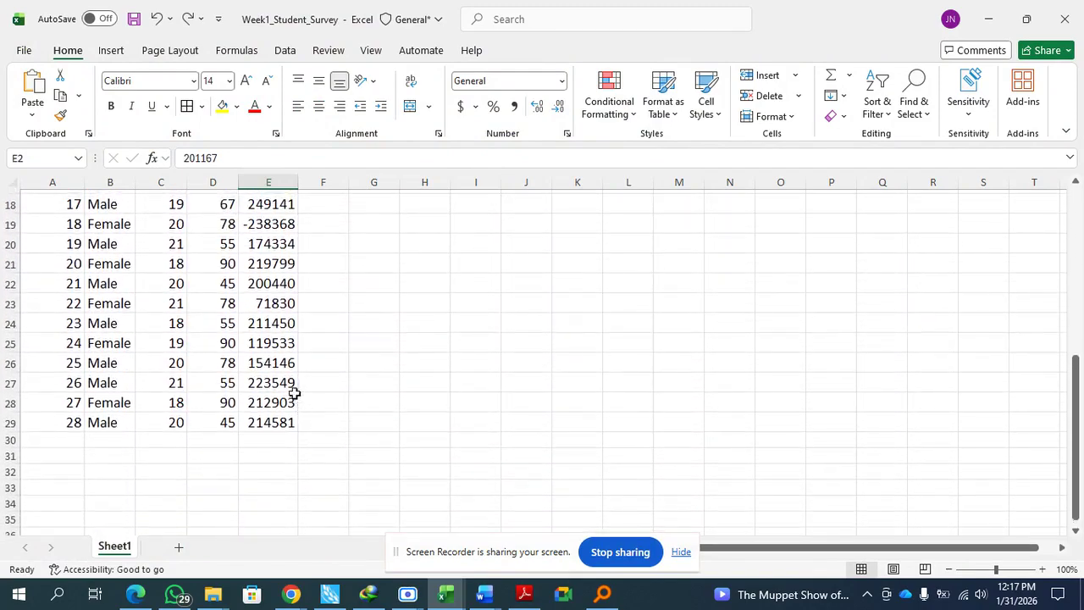
{"action": "left_click", "coordinate": [275, 364]}
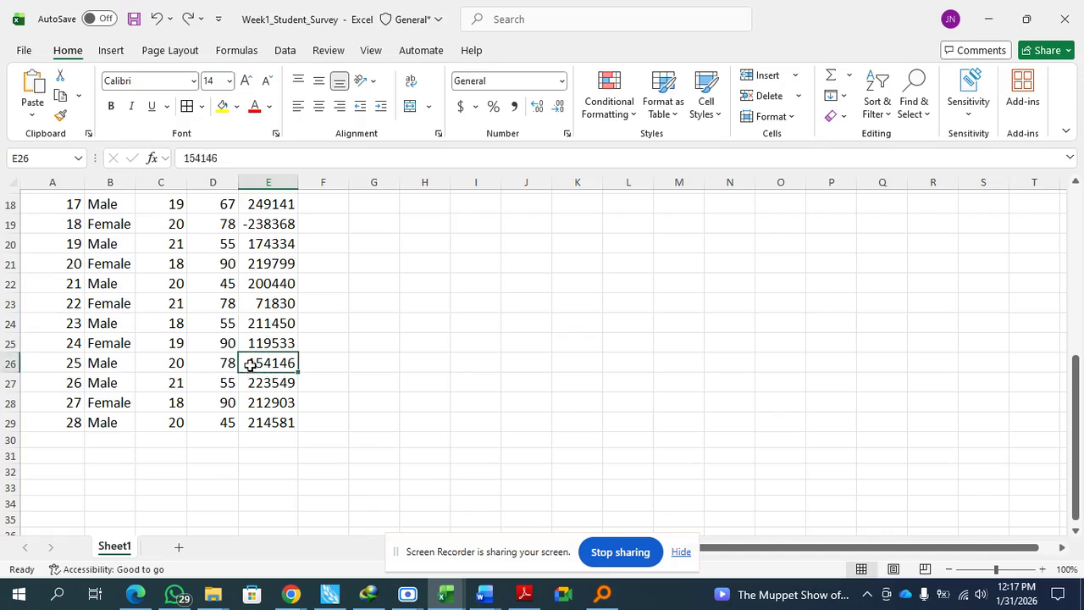
{"action": "left_click", "coordinate": [189, 156]}
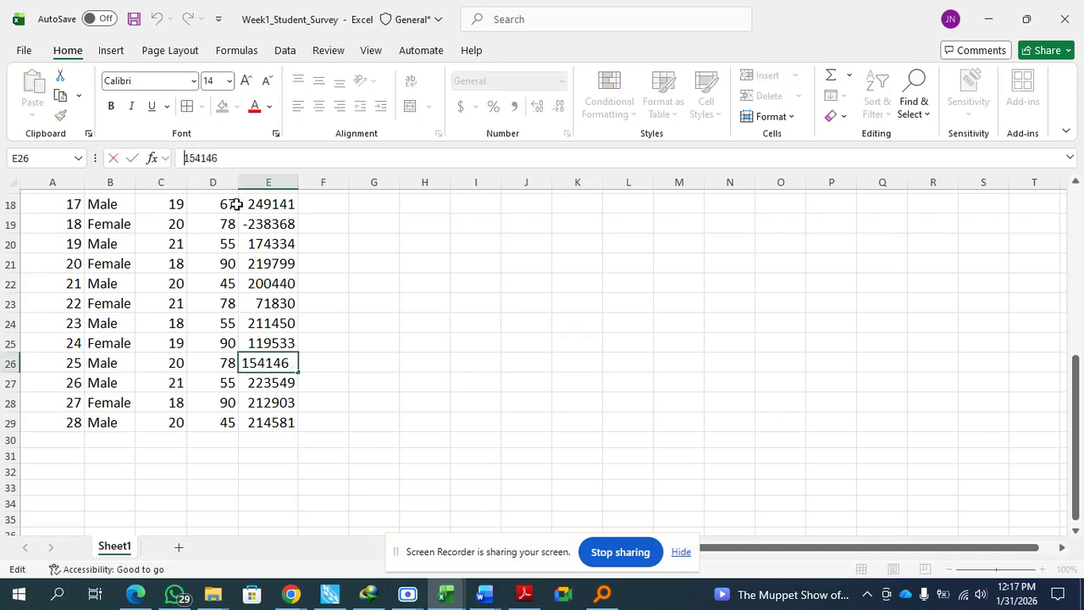
{"action": "type", "text": "-"}
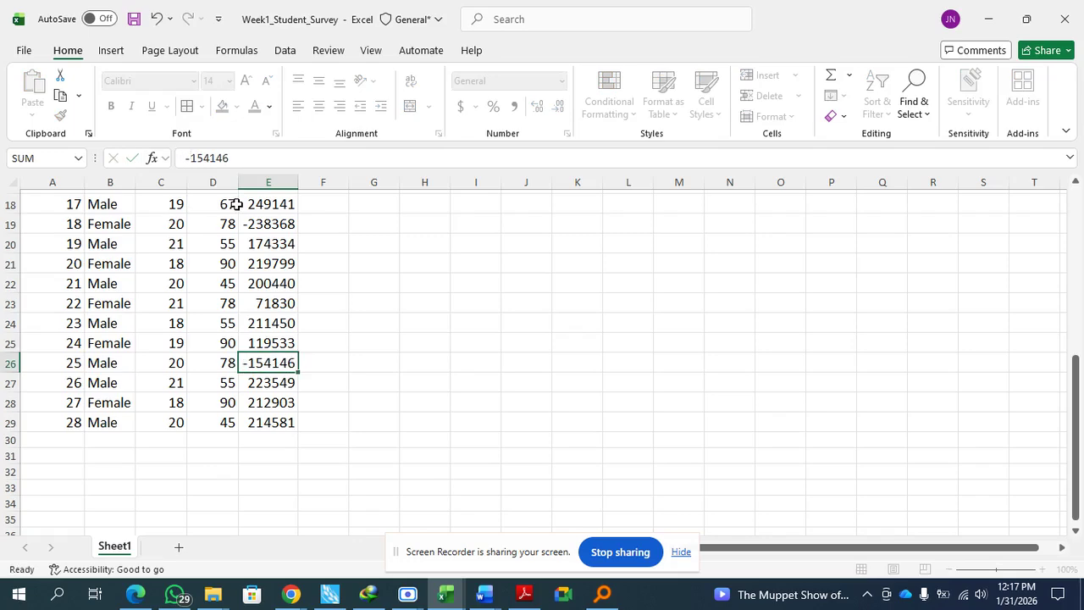
{"action": "key", "text": "Return"}
{"action": "scroll", "coordinate": [322, 333], "scroll_direction": "up", "scroll_amount": 5}
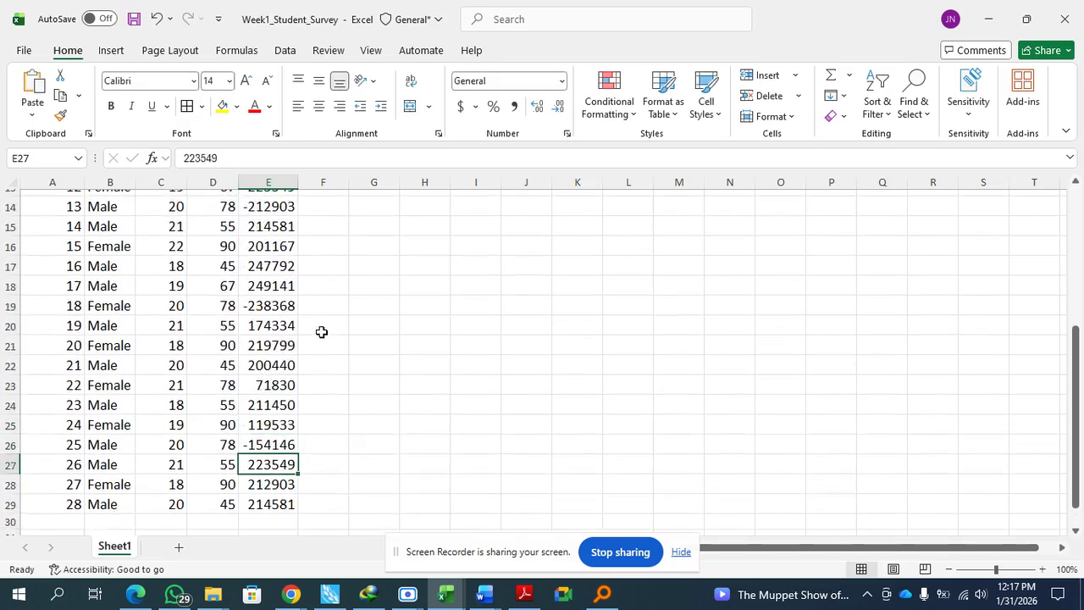
{"action": "scroll", "coordinate": [322, 332], "scroll_direction": "up", "scroll_amount": 1}
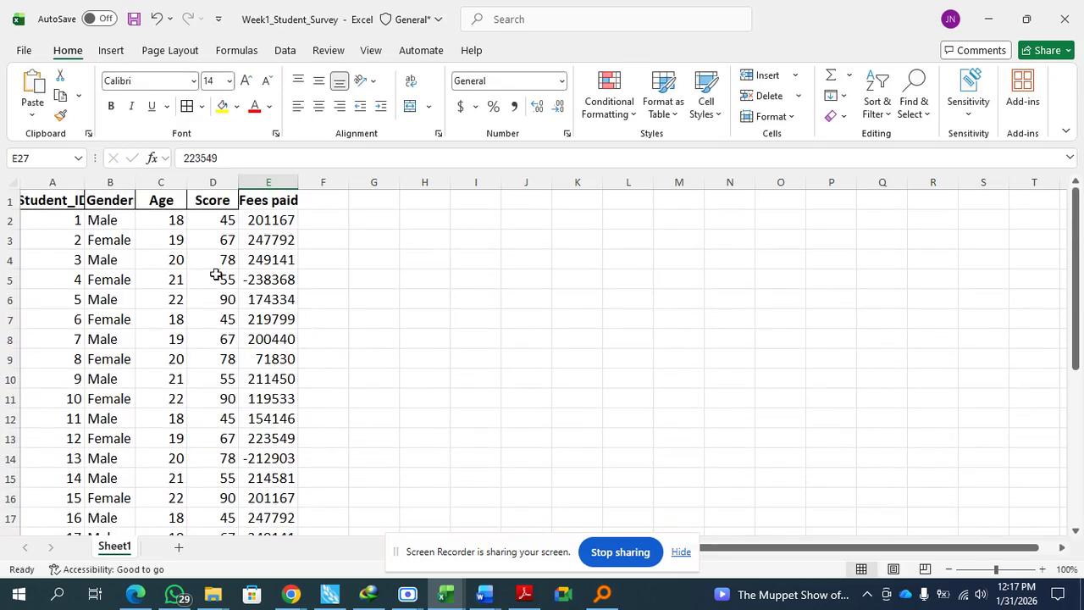
Convert the student survey data in A1:E29 into a table with headers.
{"action": "left_click", "coordinate": [119, 245]}
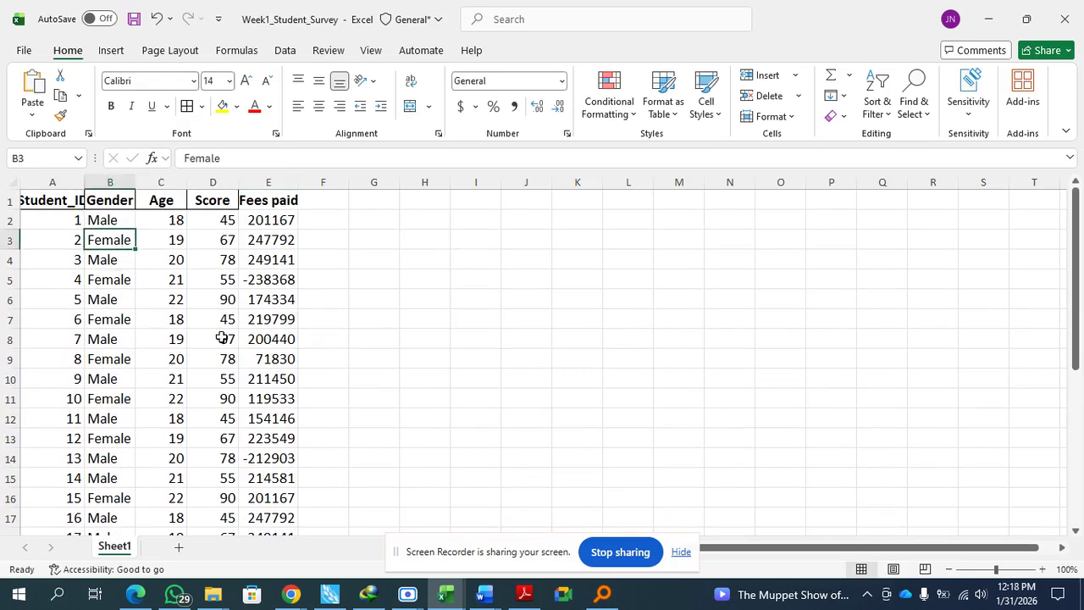
{"action": "scroll", "coordinate": [149, 295], "scroll_direction": "down", "scroll_amount": 2}
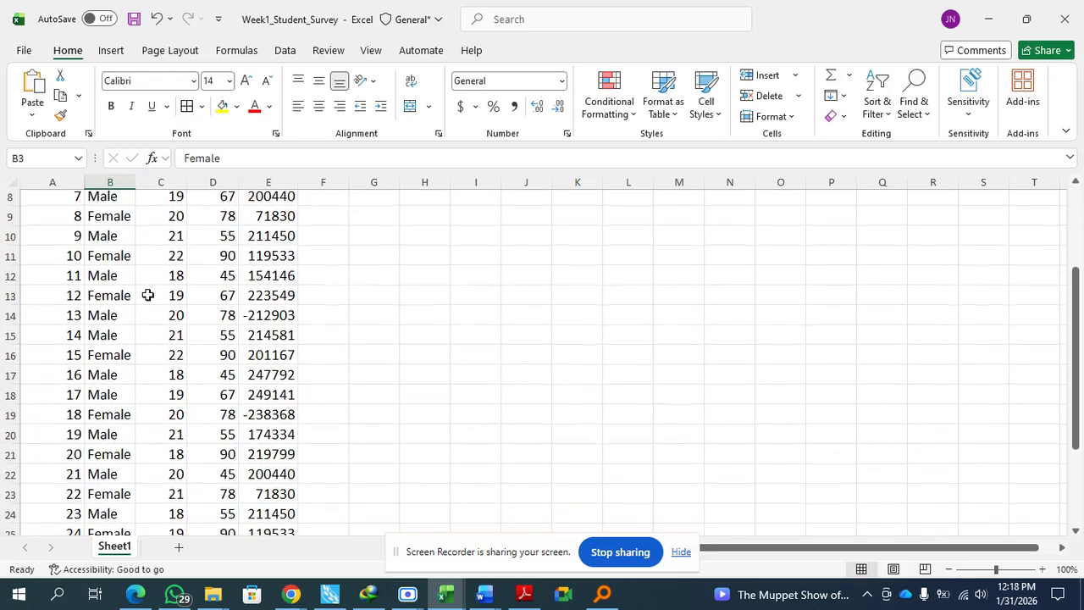
{"action": "scroll", "coordinate": [148, 294], "scroll_direction": "up", "scroll_amount": 2}
{"action": "scroll", "coordinate": [147, 294], "scroll_direction": "down", "scroll_amount": 2}
{"action": "left_click", "coordinate": [169, 296]}
{"action": "key", "text": "ctrl+a"}
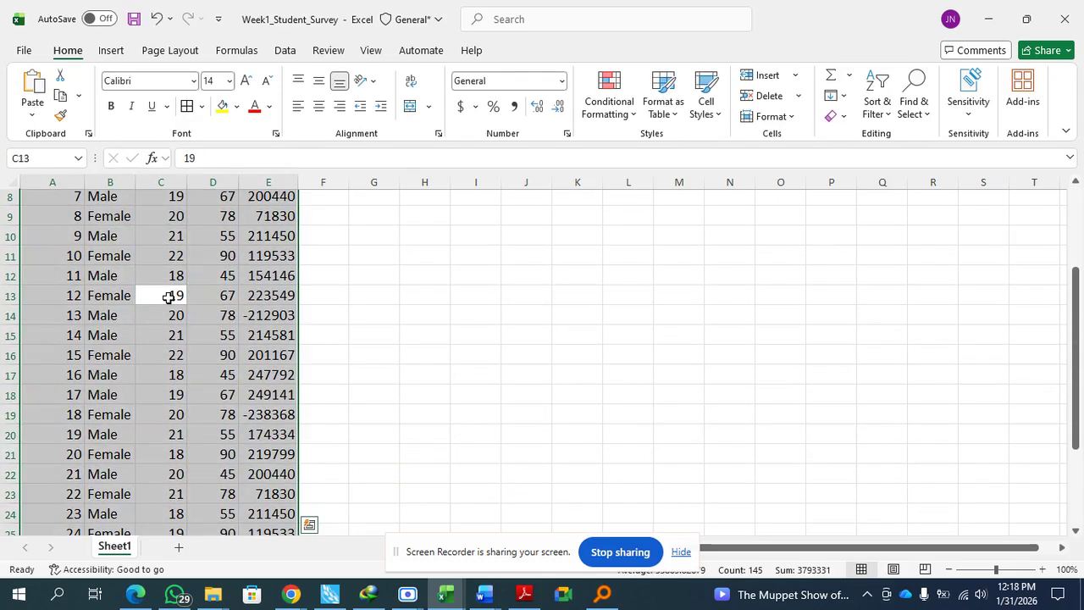
{"action": "scroll", "coordinate": [426, 397], "scroll_direction": "up", "scroll_amount": 2}
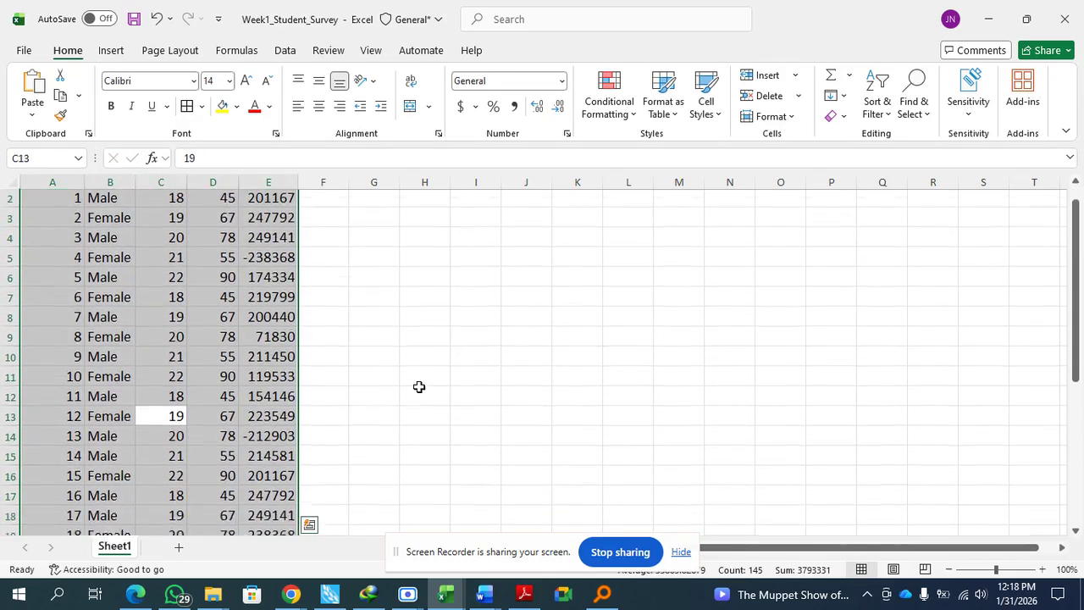
{"action": "scroll", "coordinate": [419, 390], "scroll_direction": "down", "scroll_amount": 6}
{"action": "scroll", "coordinate": [411, 403], "scroll_direction": "up", "scroll_amount": 1}
{"action": "scroll", "coordinate": [412, 403], "scroll_direction": "up", "scroll_amount": 6}
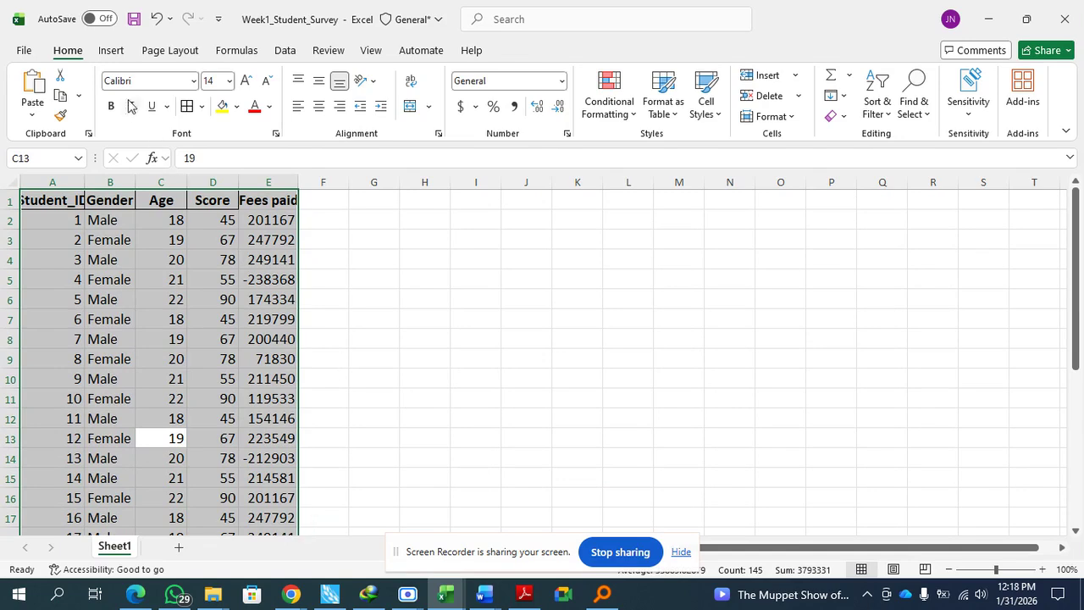
{"action": "left_click", "coordinate": [110, 51]}
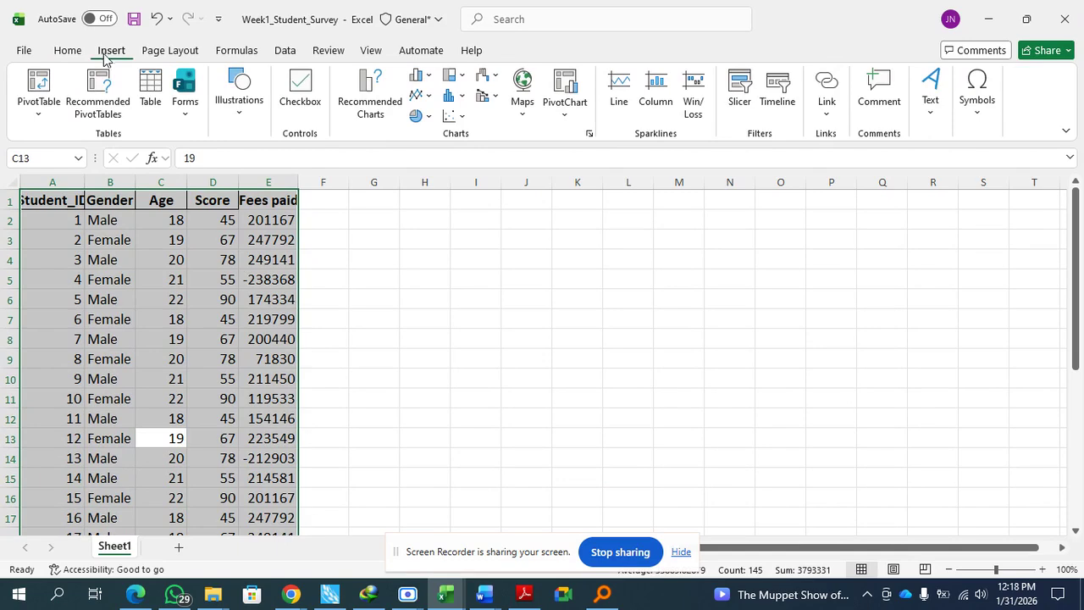
{"action": "left_click", "coordinate": [161, 98]}
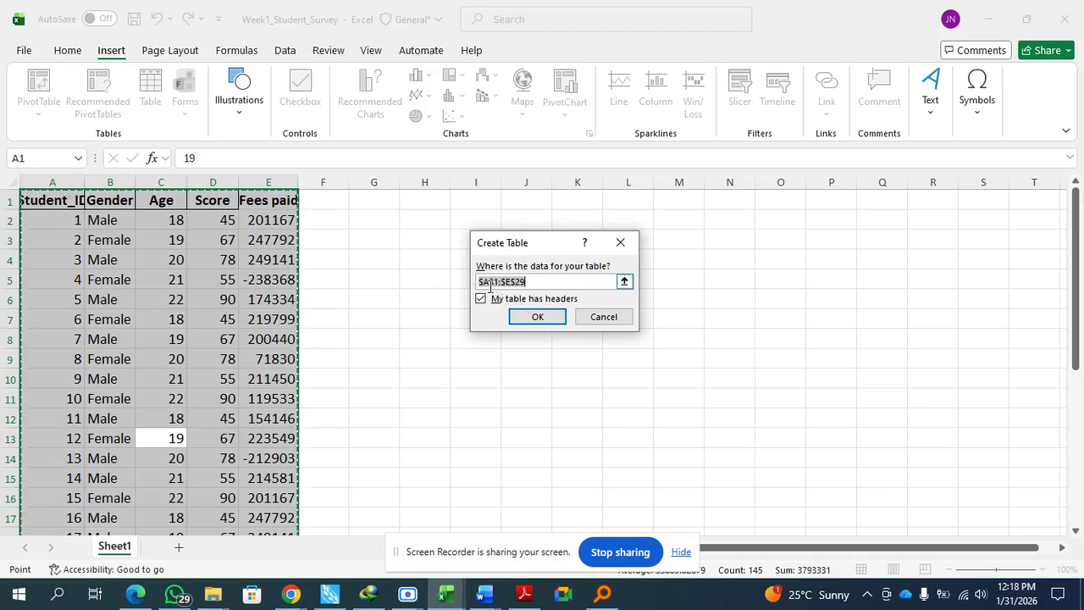
{"action": "left_click", "coordinate": [551, 318]}
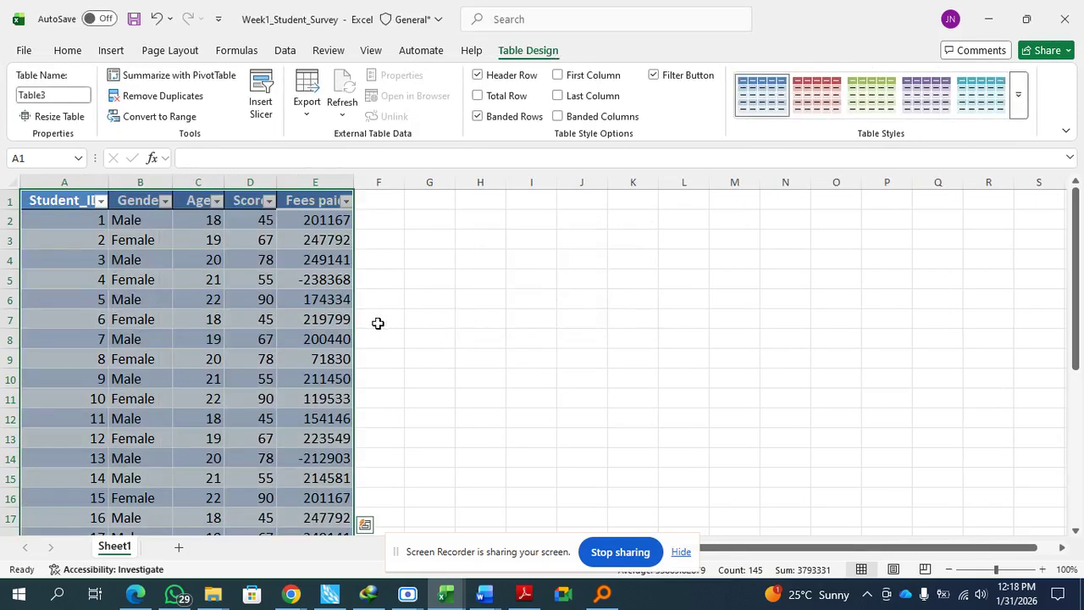
Apply all borders to every cell of the student table.
{"action": "scroll", "coordinate": [283, 321], "scroll_direction": "down", "scroll_amount": 6}
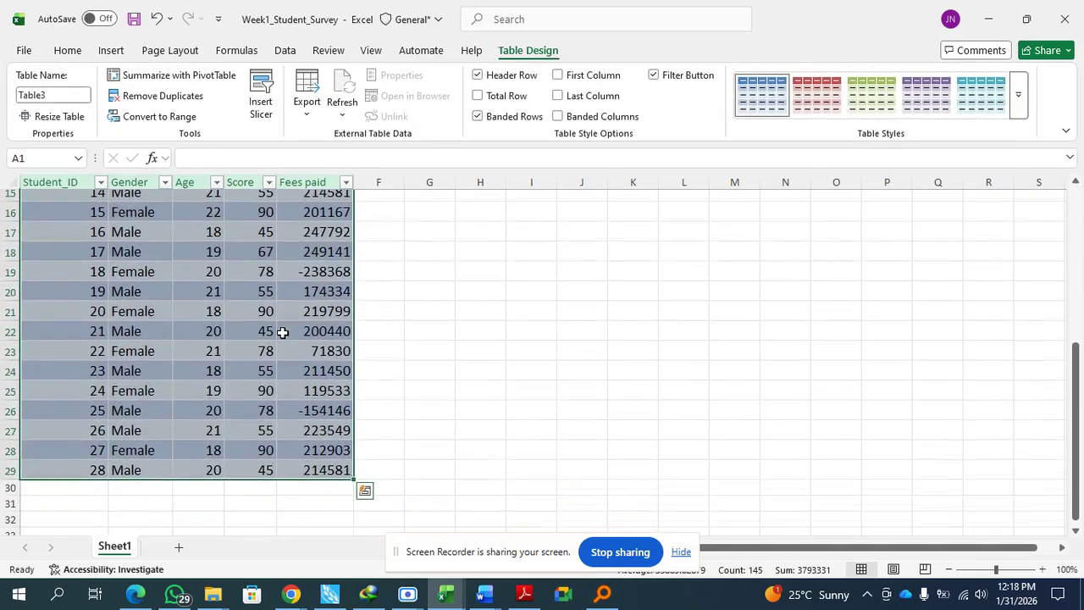
{"action": "scroll", "coordinate": [283, 333], "scroll_direction": "up", "scroll_amount": 6}
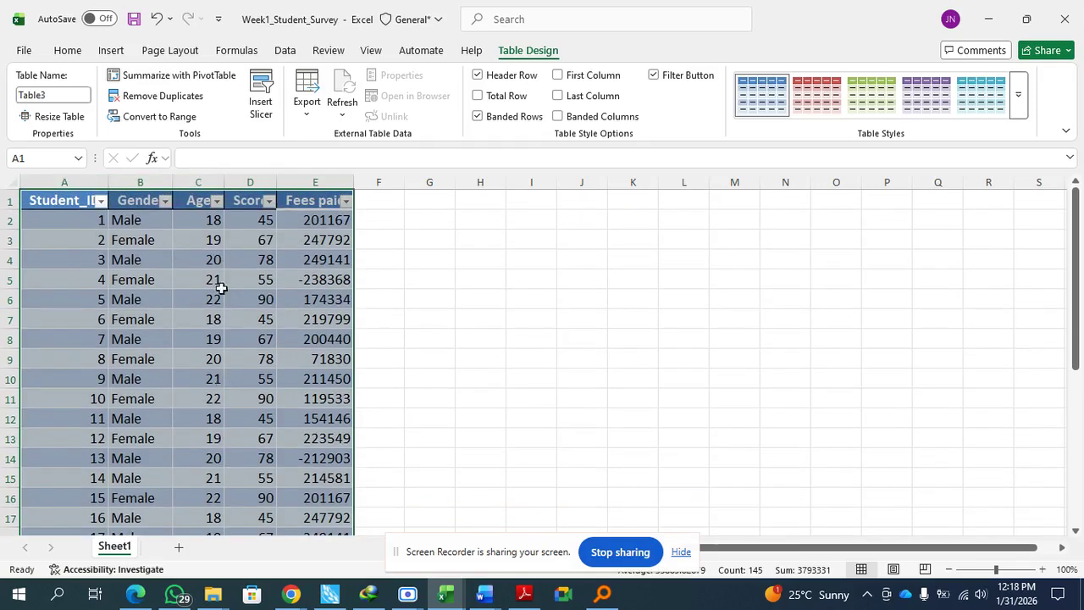
{"action": "left_click", "coordinate": [67, 52]}
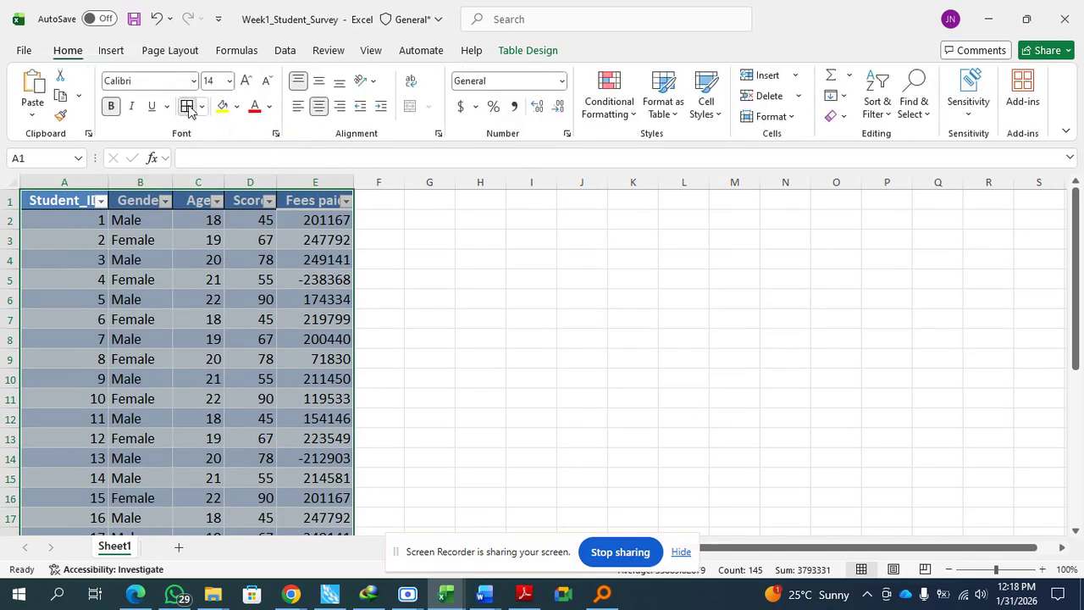
{"action": "left_click", "coordinate": [188, 107]}
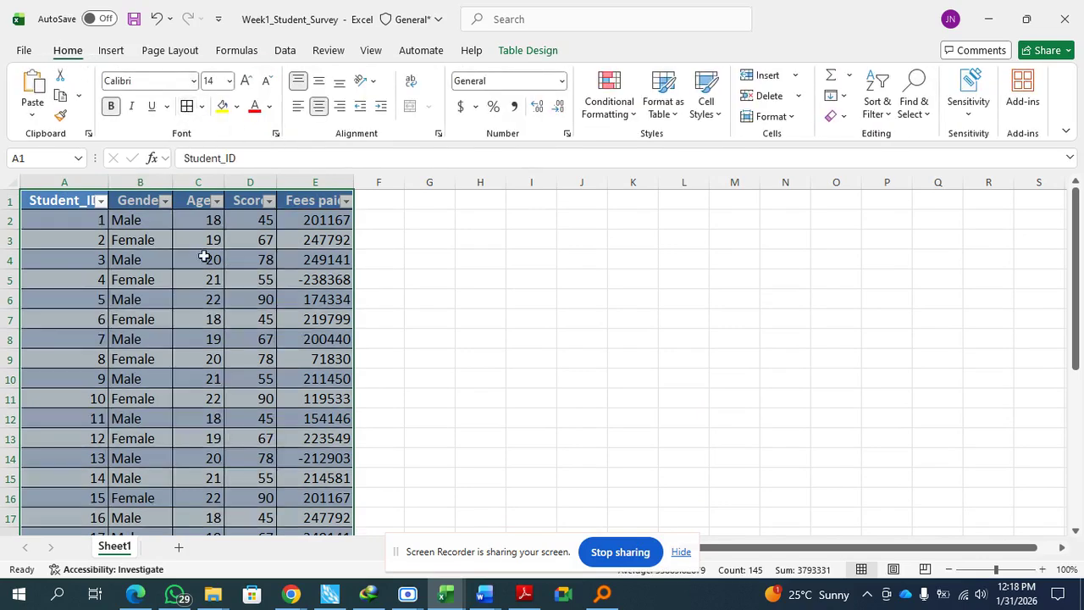
Turn off the banded rows and the header filter buttons of the student table.
{"action": "left_click", "coordinate": [528, 52]}
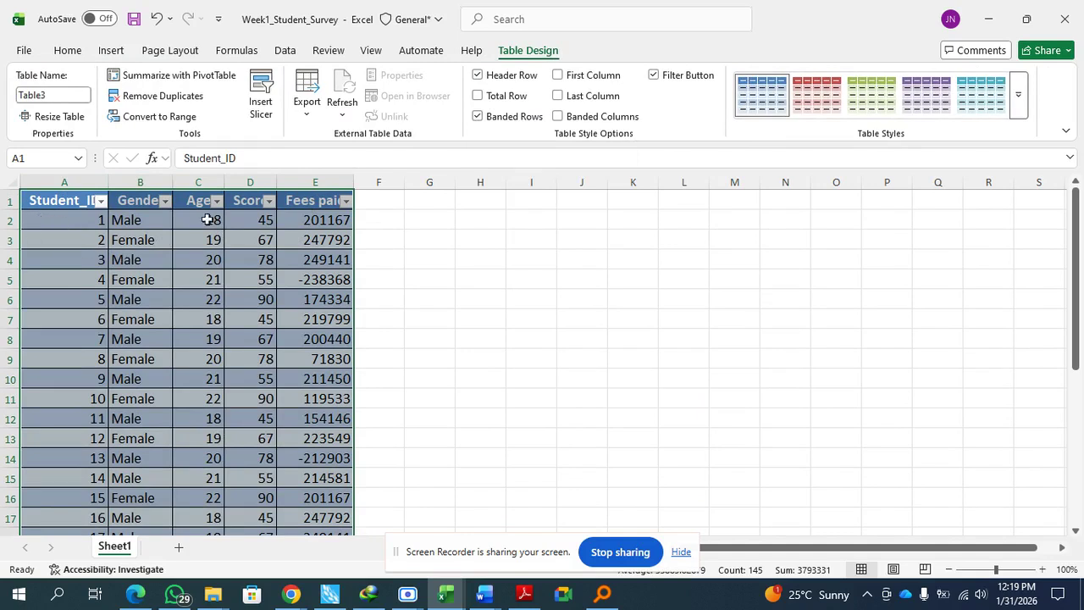
{"action": "left_click", "coordinate": [477, 116]}
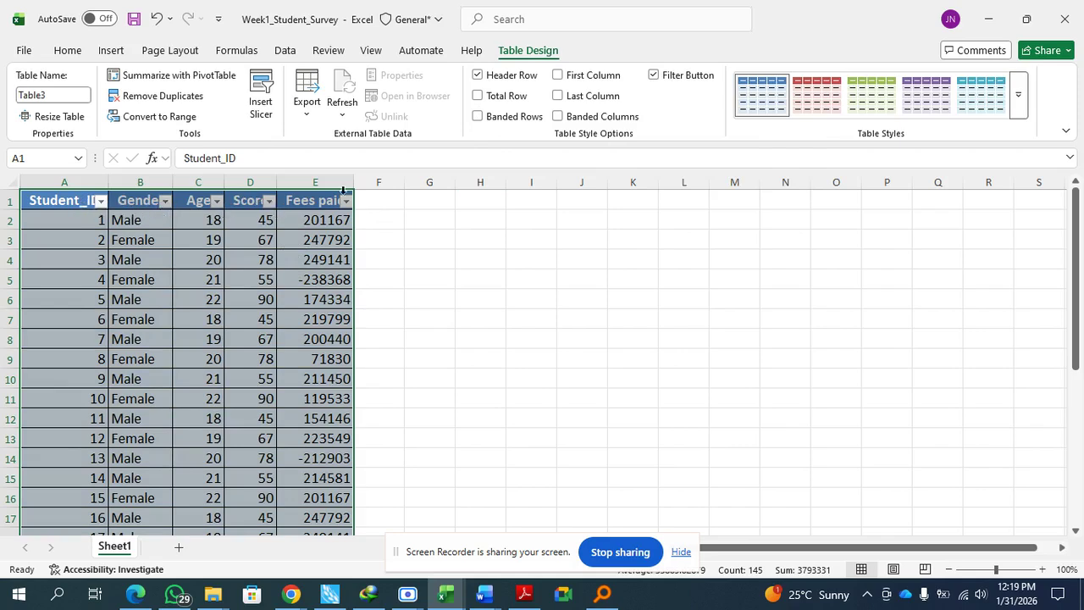
{"action": "left_click", "coordinate": [653, 75]}
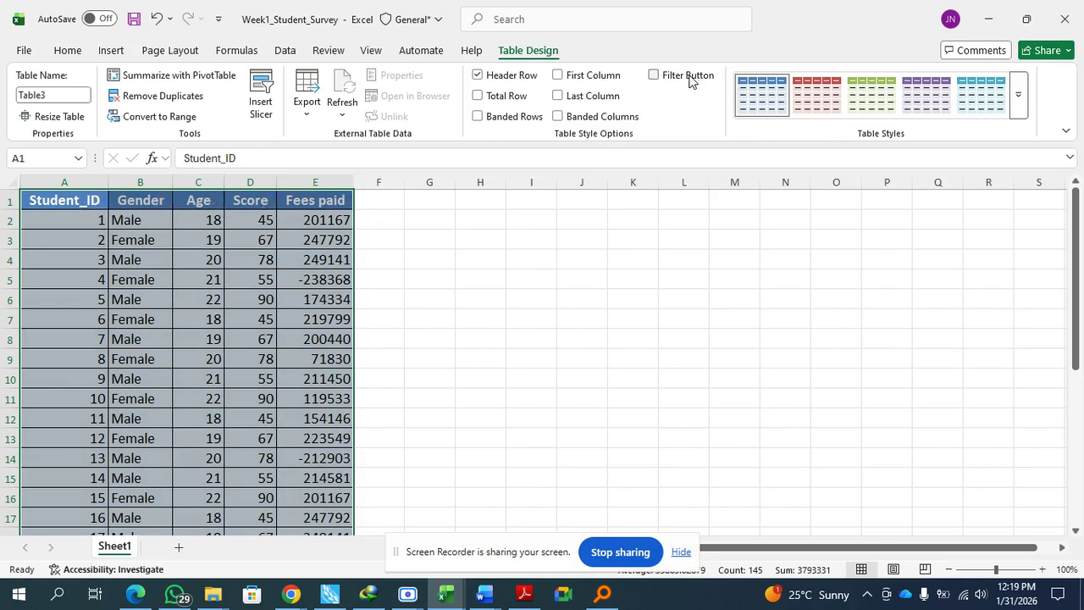
{"action": "left_click", "coordinate": [395, 317]}
{"action": "scroll", "coordinate": [428, 363], "scroll_direction": "down", "scroll_amount": 1}
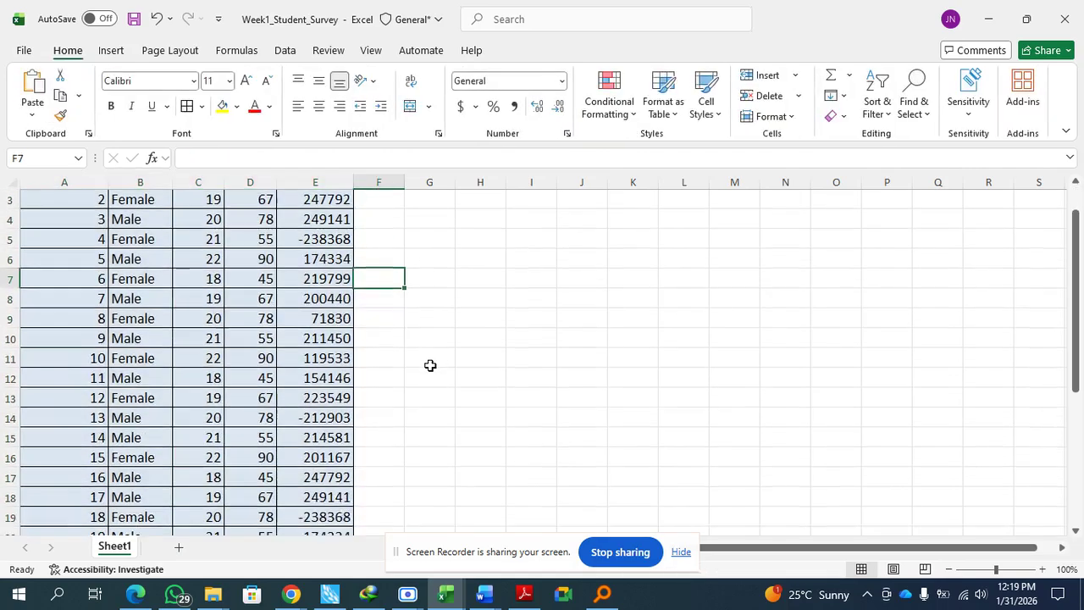
{"action": "scroll", "coordinate": [430, 365], "scroll_direction": "up", "scroll_amount": 1}
{"action": "scroll", "coordinate": [431, 366], "scroll_direction": "down", "scroll_amount": 6}
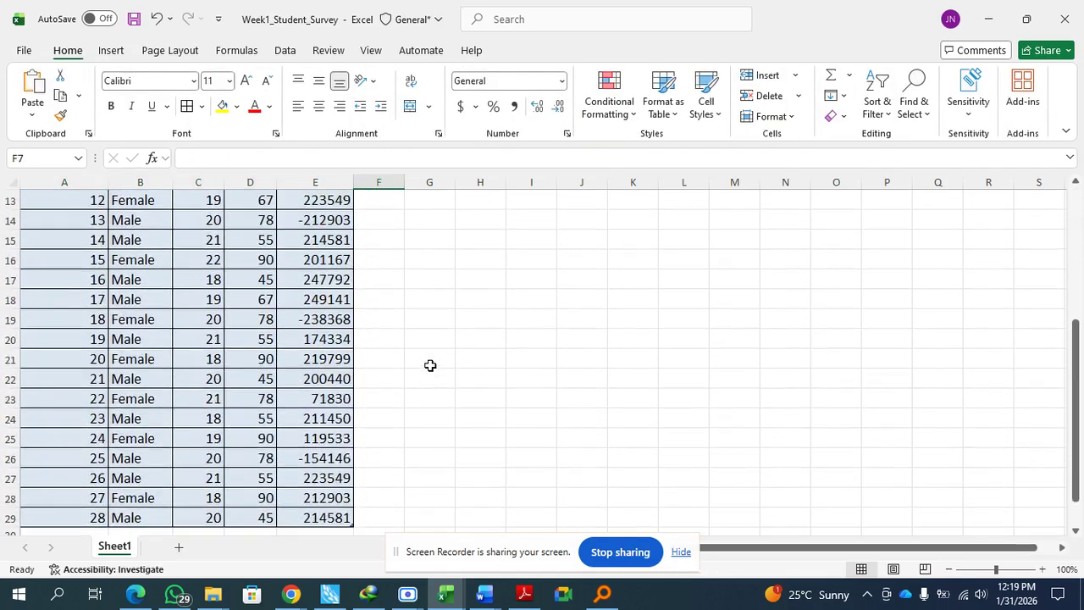
{"action": "scroll", "coordinate": [430, 365], "scroll_direction": "up", "scroll_amount": 6}
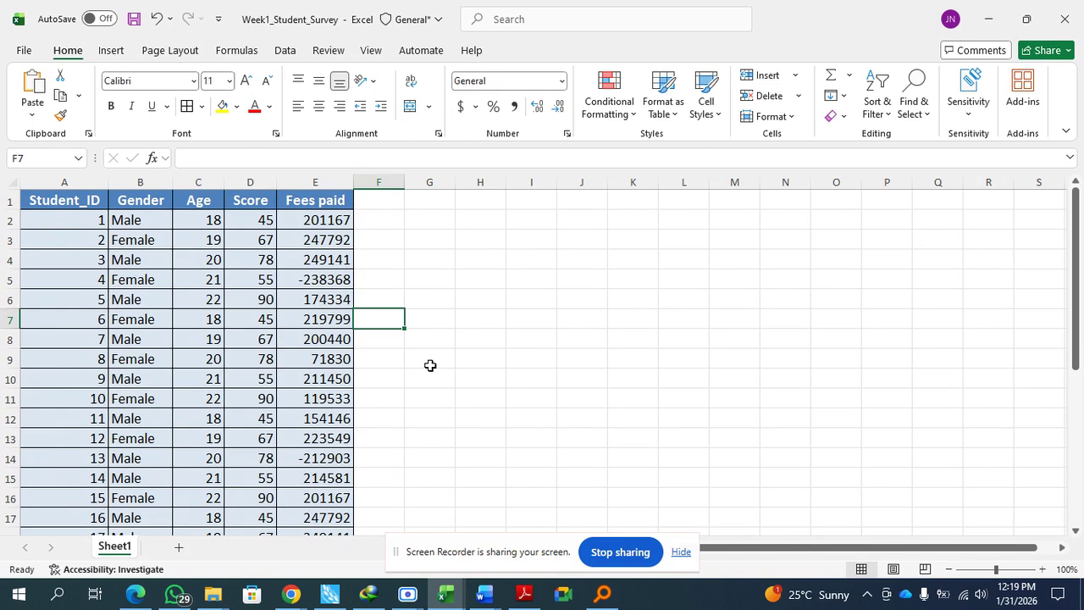
{"action": "left_click", "coordinate": [682, 552]}
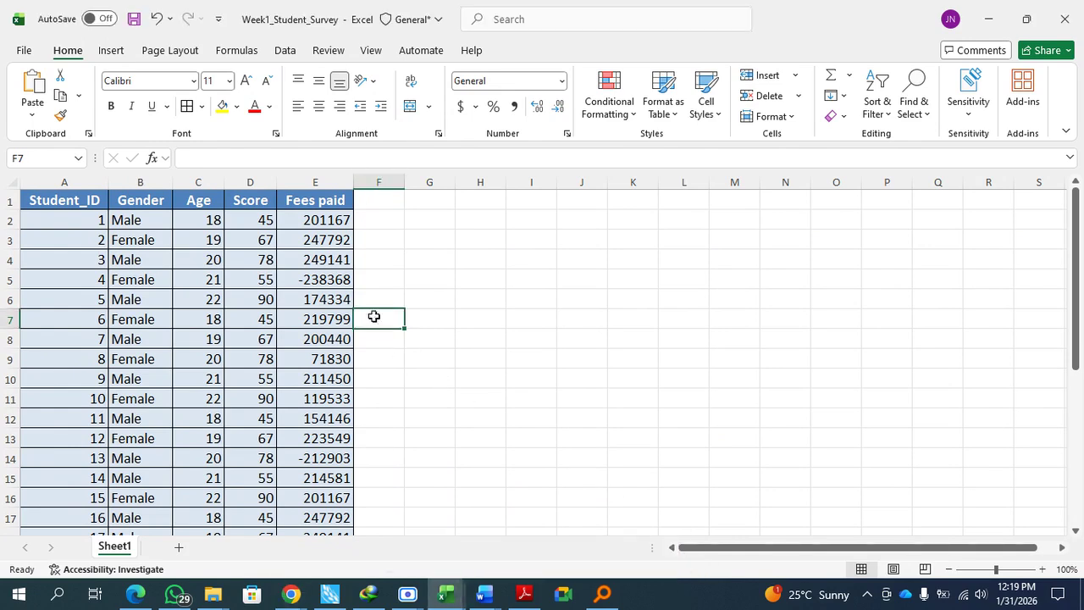
Apply the Currency number format with the MWK symbol to the Fees paid values in E2:E29.
{"action": "left_click", "coordinate": [304, 218]}
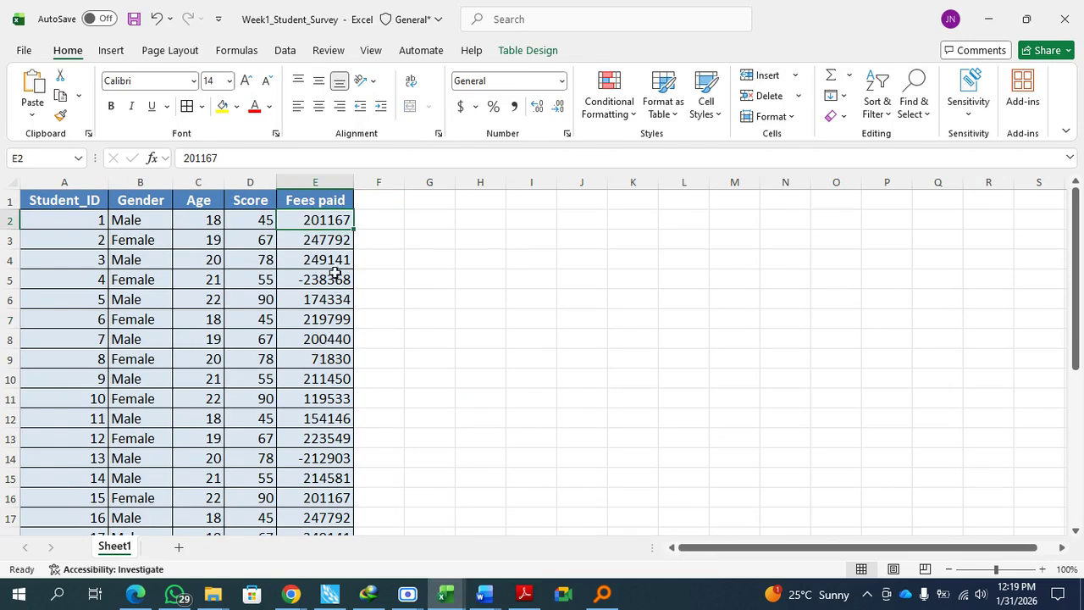
{"action": "left_click", "coordinate": [307, 240]}
{"action": "left_click", "coordinate": [307, 218]}
{"action": "left_click", "coordinate": [312, 240]}
{"action": "left_click", "coordinate": [312, 219]}
{"action": "left_click_drag", "start_coordinate": [311, 219], "coordinate": [334, 455]}
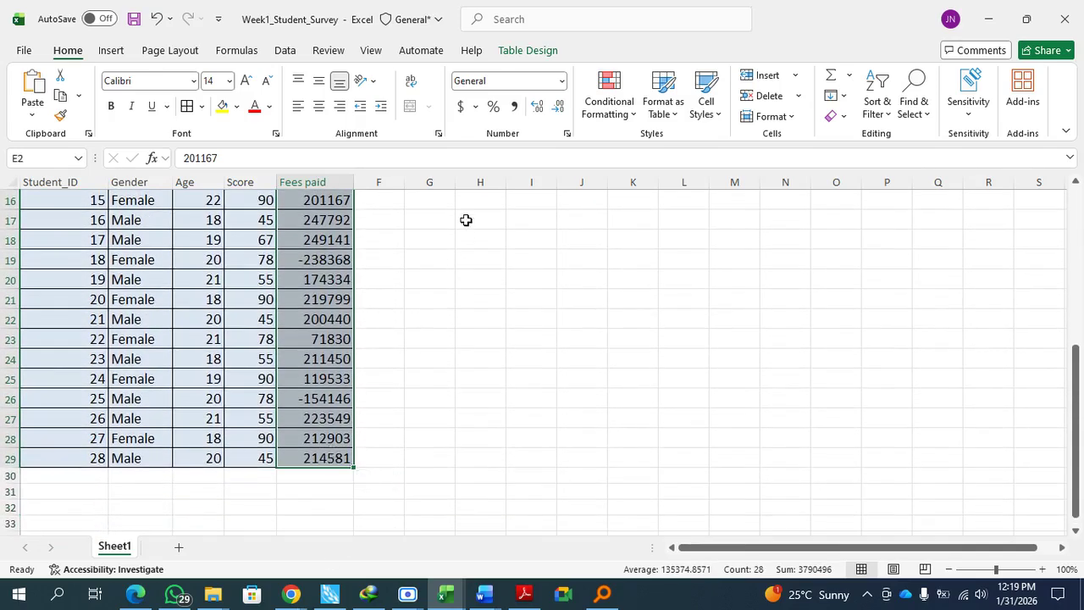
{"action": "left_click", "coordinate": [563, 80]}
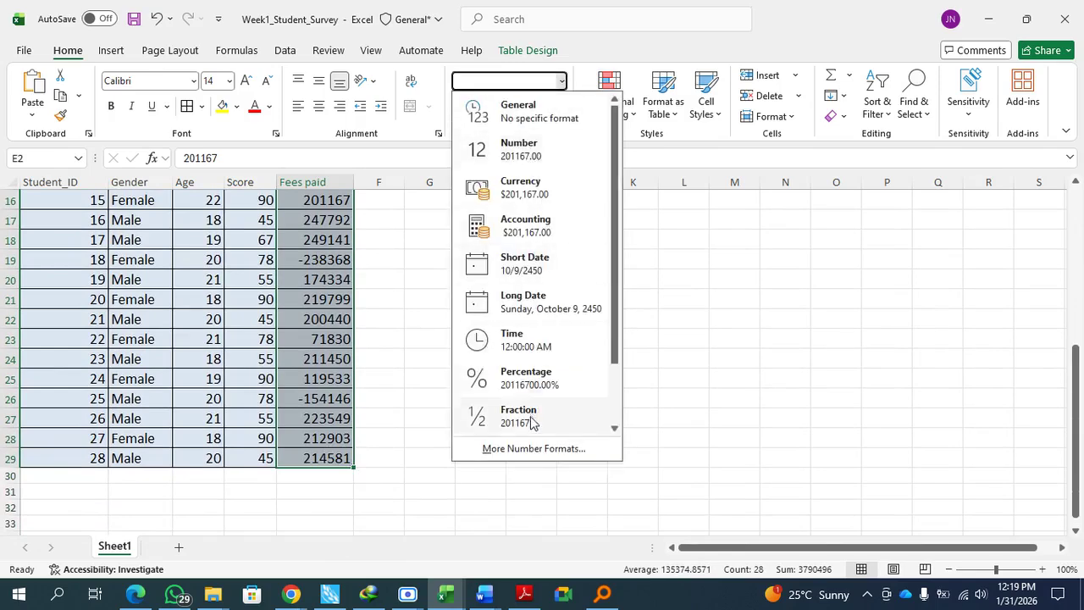
{"action": "left_click", "coordinate": [507, 451]}
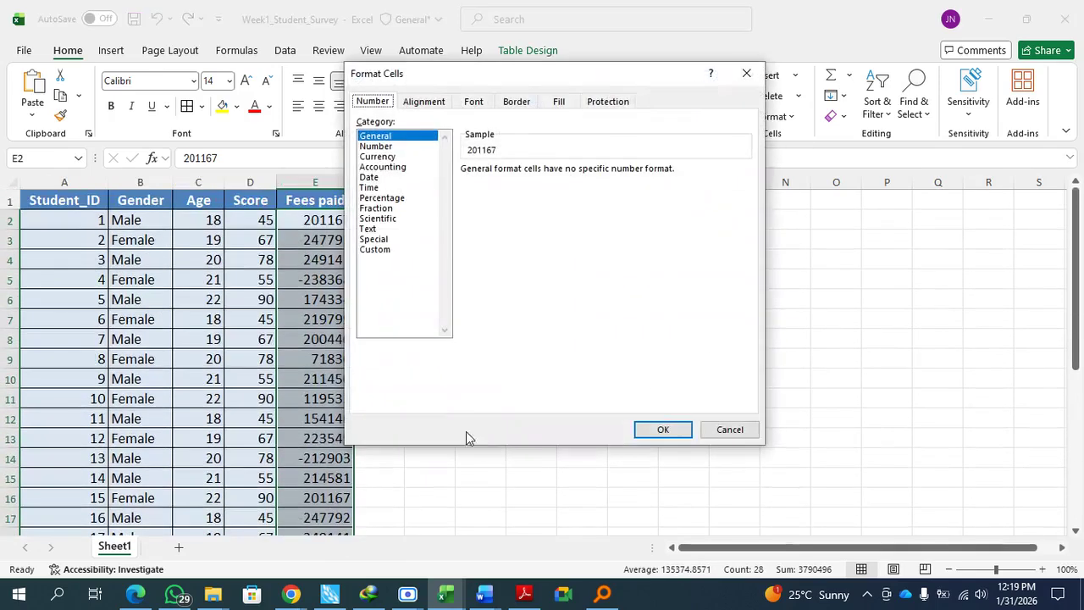
{"action": "left_click", "coordinate": [378, 156]}
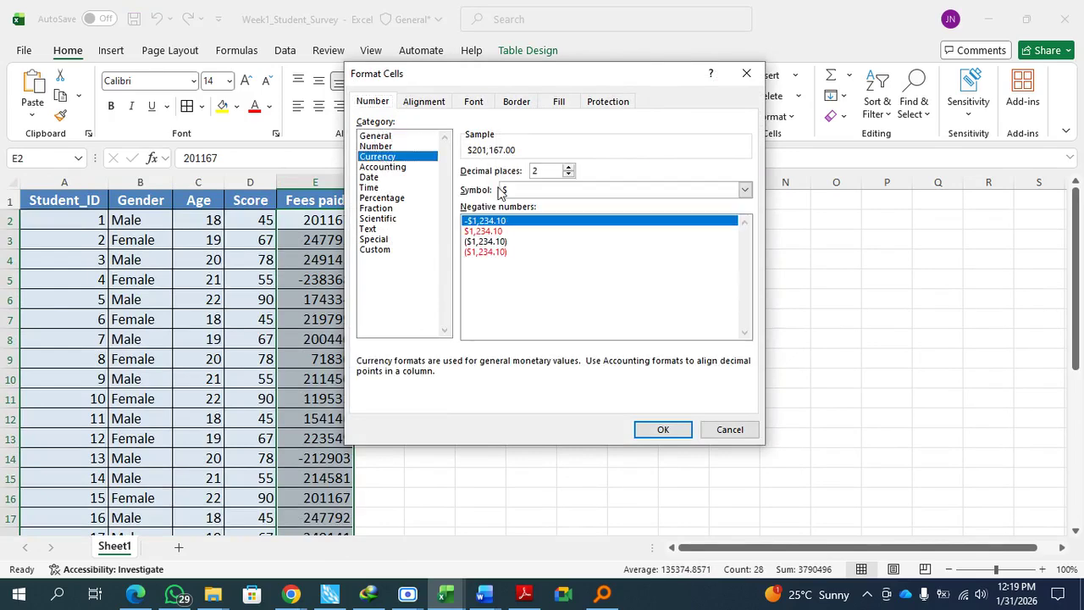
{"action": "left_click", "coordinate": [536, 191]}
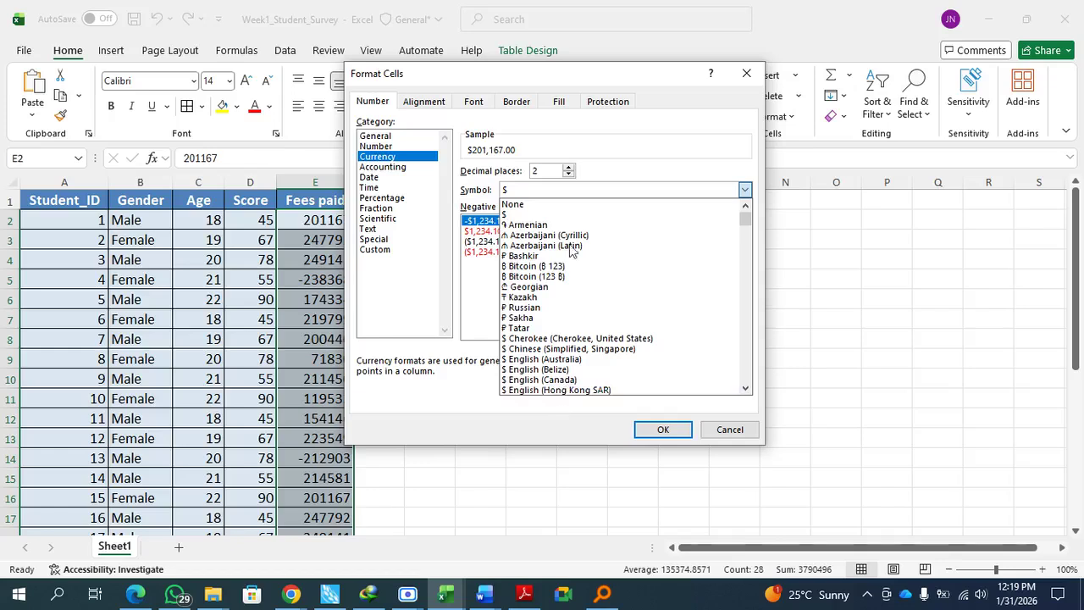
{"action": "left_click", "coordinate": [536, 191]}
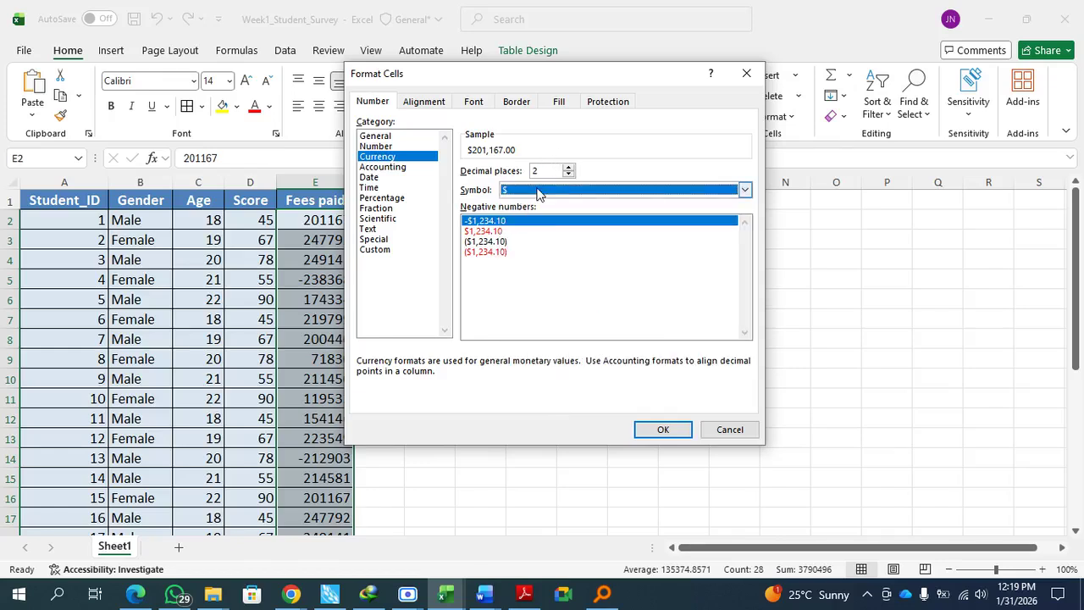
{"action": "left_click", "coordinate": [536, 191]}
{"action": "type", "text": "MWK"}
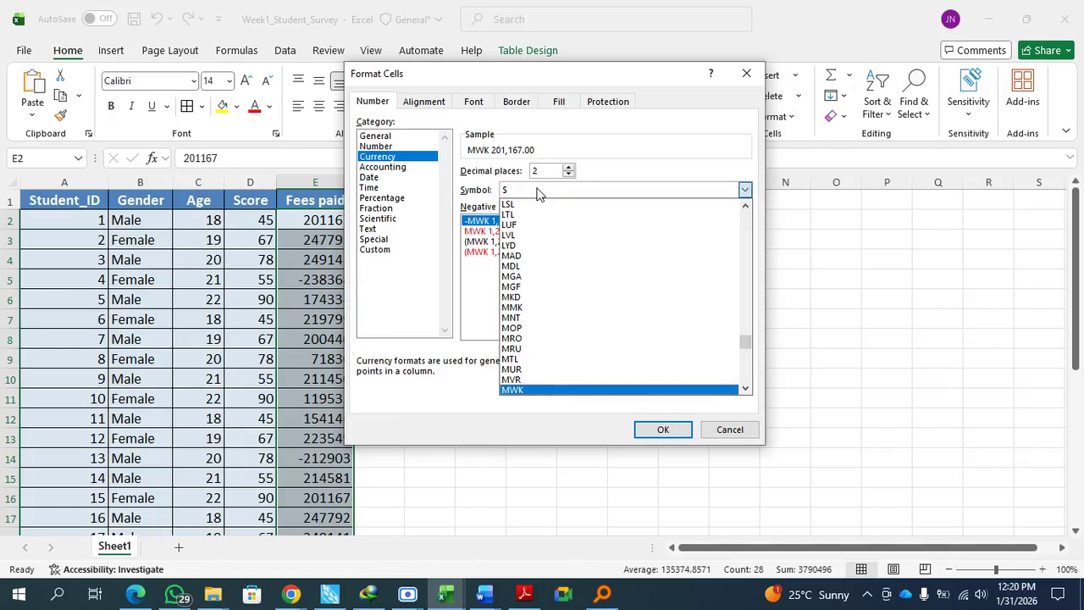
{"action": "left_click", "coordinate": [586, 392]}
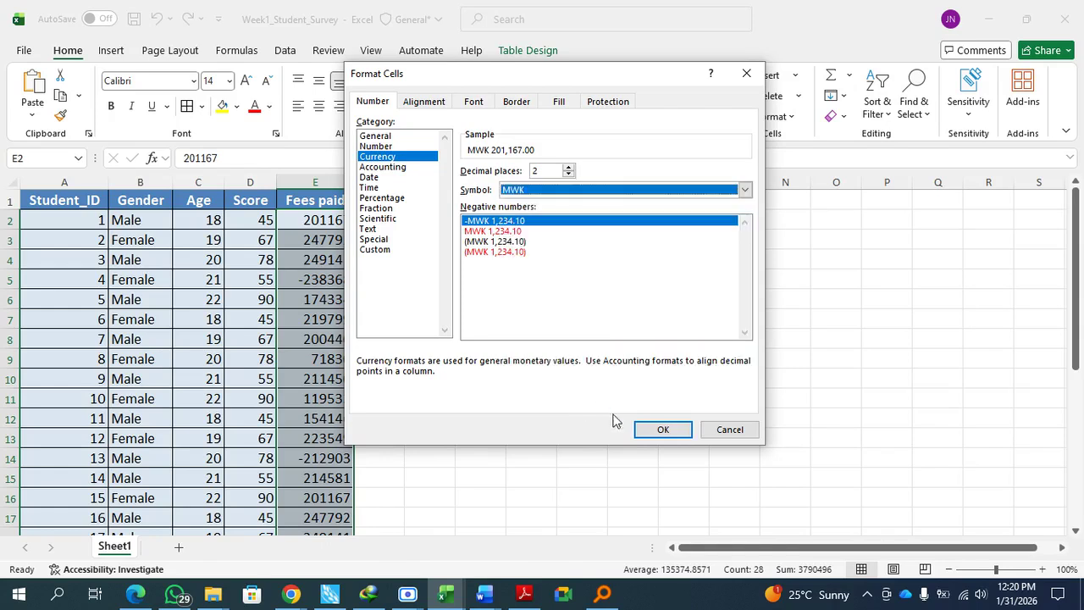
Set the currency format of the Fees paid values to 0 decimal places and apply it.
{"action": "left_click", "coordinate": [568, 175]}
{"action": "left_click", "coordinate": [569, 175]}
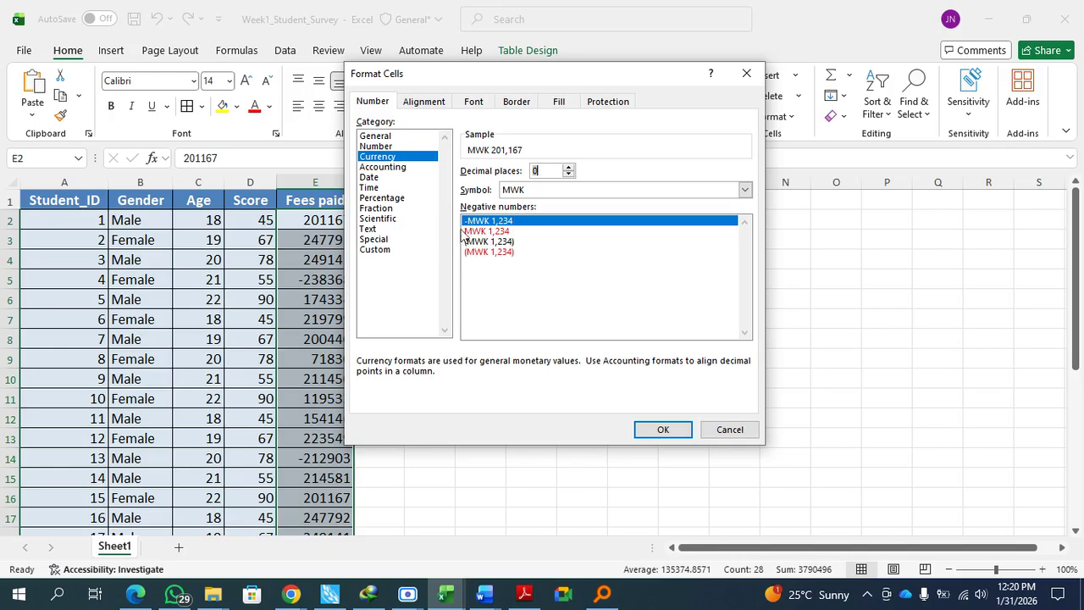
{"action": "left_click", "coordinate": [665, 431]}
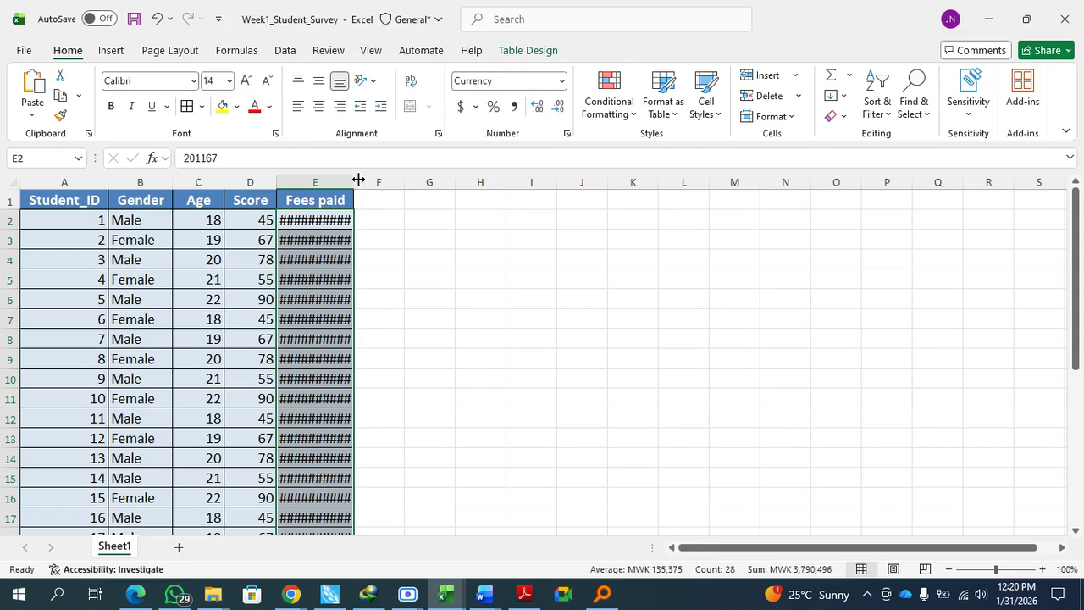
Widen the Fees paid column until the currency amounts fit.
{"action": "left_click", "coordinate": [382, 276]}
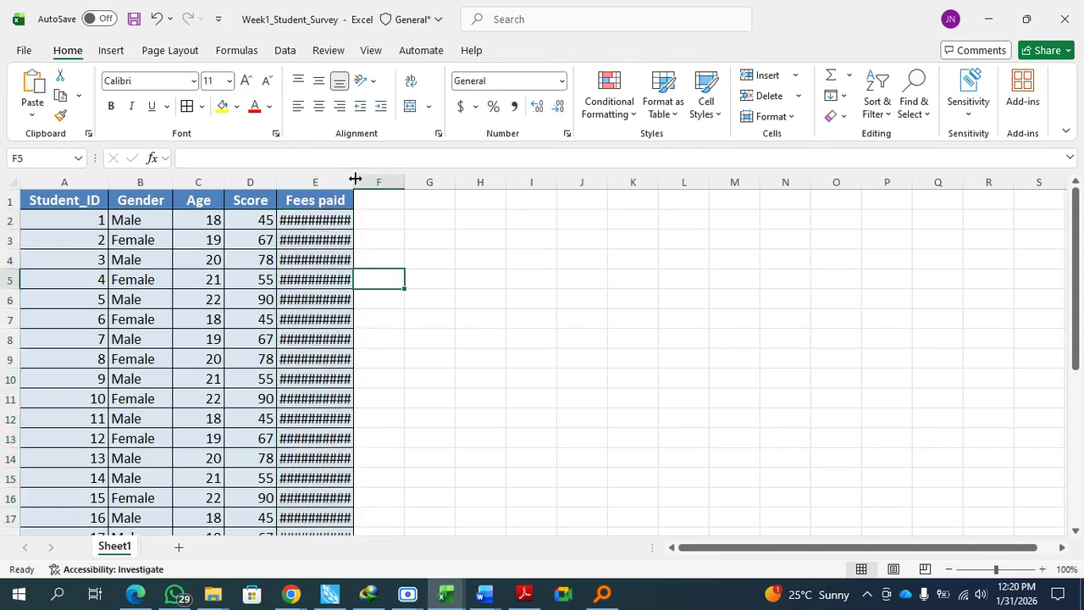
{"action": "left_click_drag", "start_coordinate": [353, 182], "coordinate": [403, 182]}
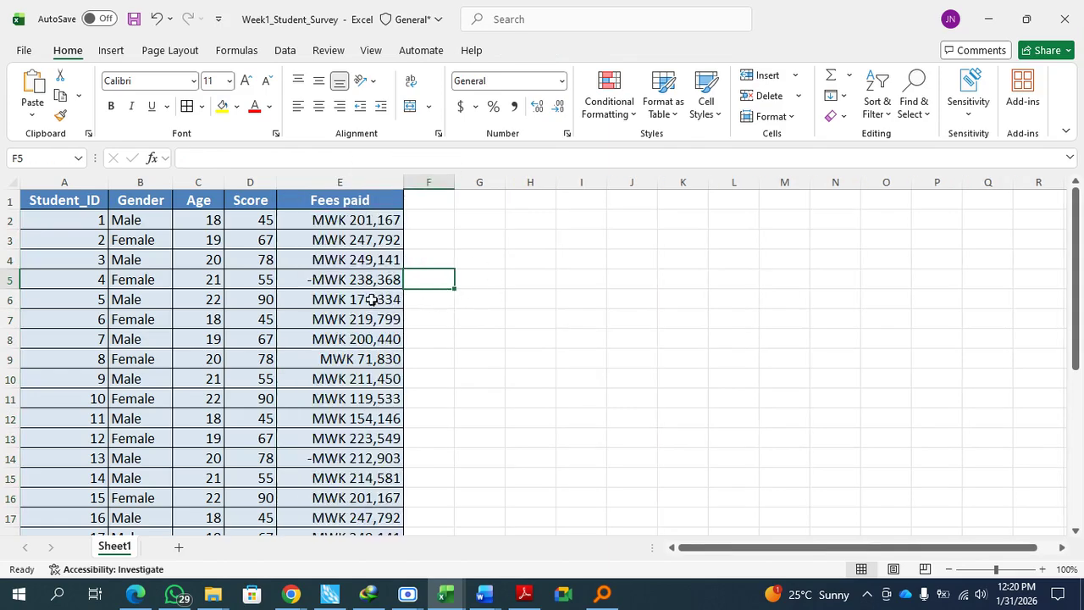
{"action": "scroll", "coordinate": [357, 305], "scroll_direction": "down", "scroll_amount": 5}
{"action": "scroll", "coordinate": [354, 315], "scroll_direction": "up", "scroll_amount": 1}
{"action": "scroll", "coordinate": [355, 315], "scroll_direction": "up", "scroll_amount": 5}
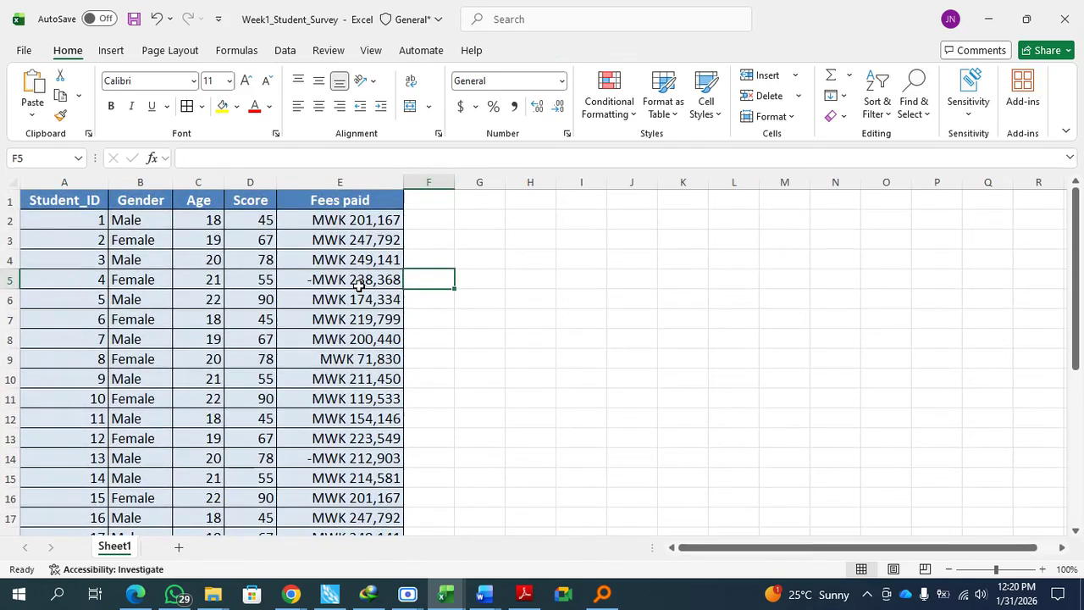
Undo the widening of the Fees paid column and its Currency format.
{"action": "left_click", "coordinate": [369, 224]}
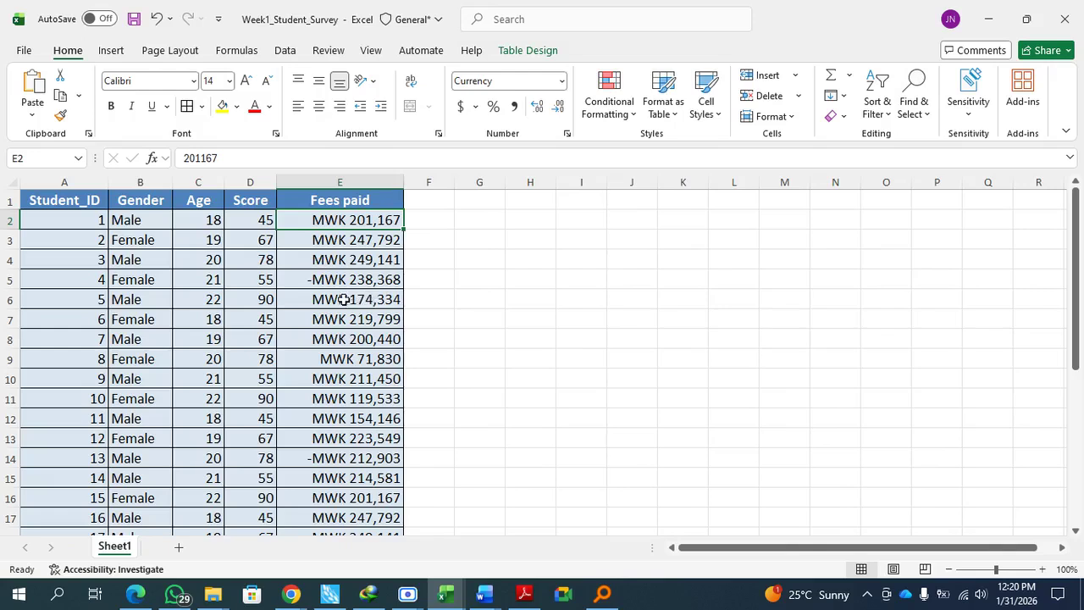
{"action": "left_click", "coordinate": [346, 258]}
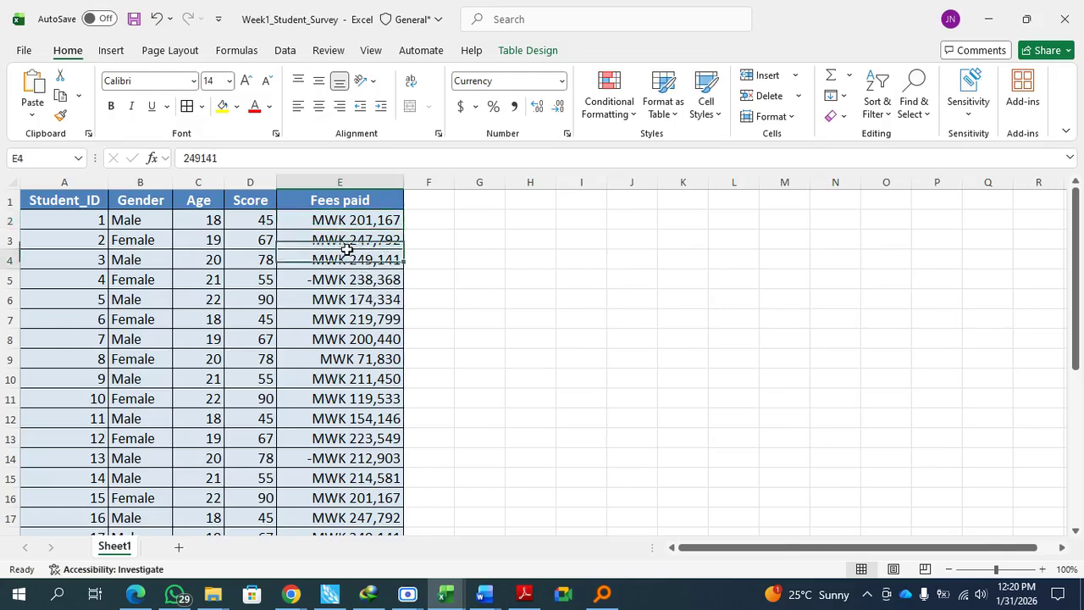
{"action": "left_click", "coordinate": [156, 18]}
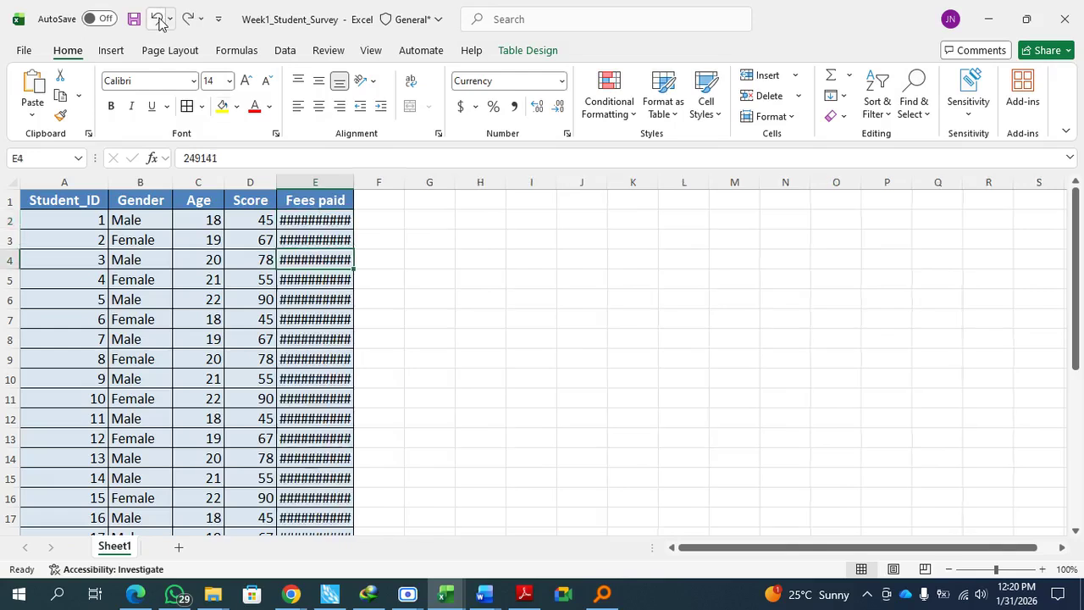
{"action": "left_click", "coordinate": [155, 18]}
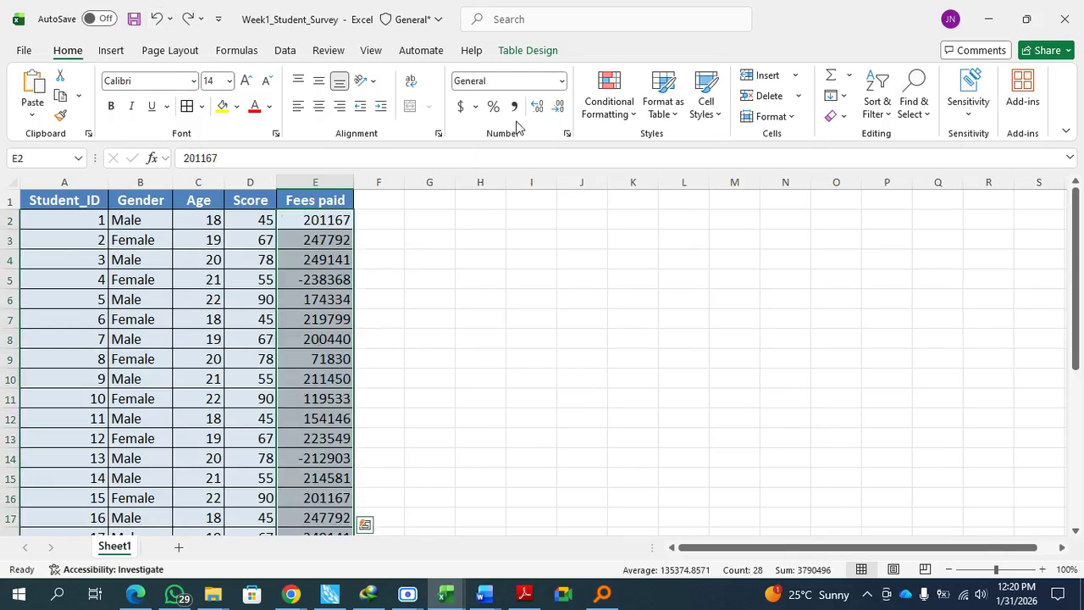
Format the Fees paid values in E2:E29 as Accounting with the MWK symbol and 0 decimal places.
{"action": "left_click", "coordinate": [562, 81]}
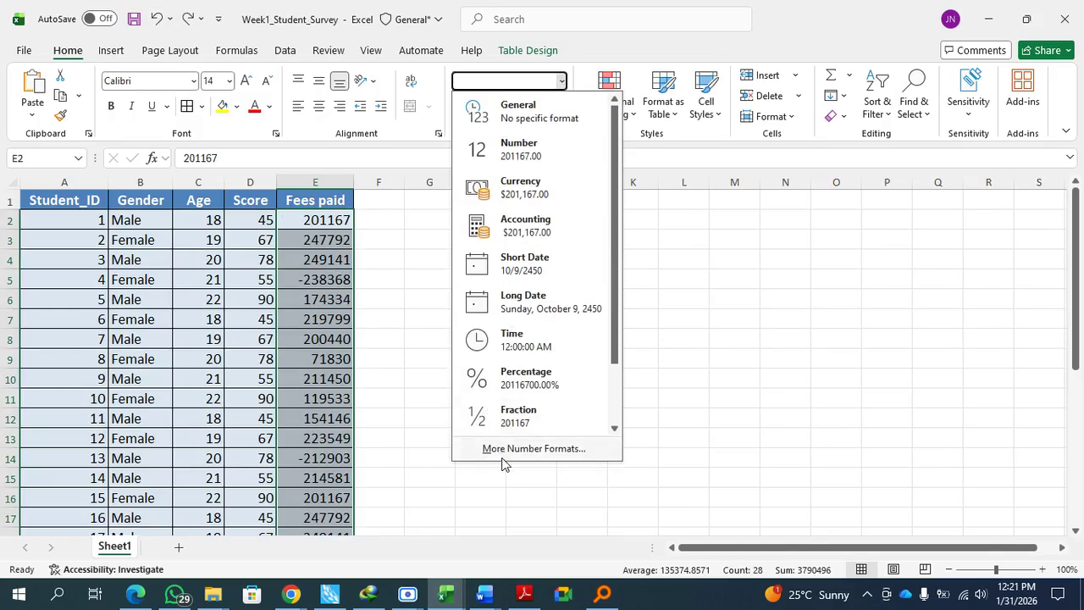
{"action": "left_click", "coordinate": [507, 452]}
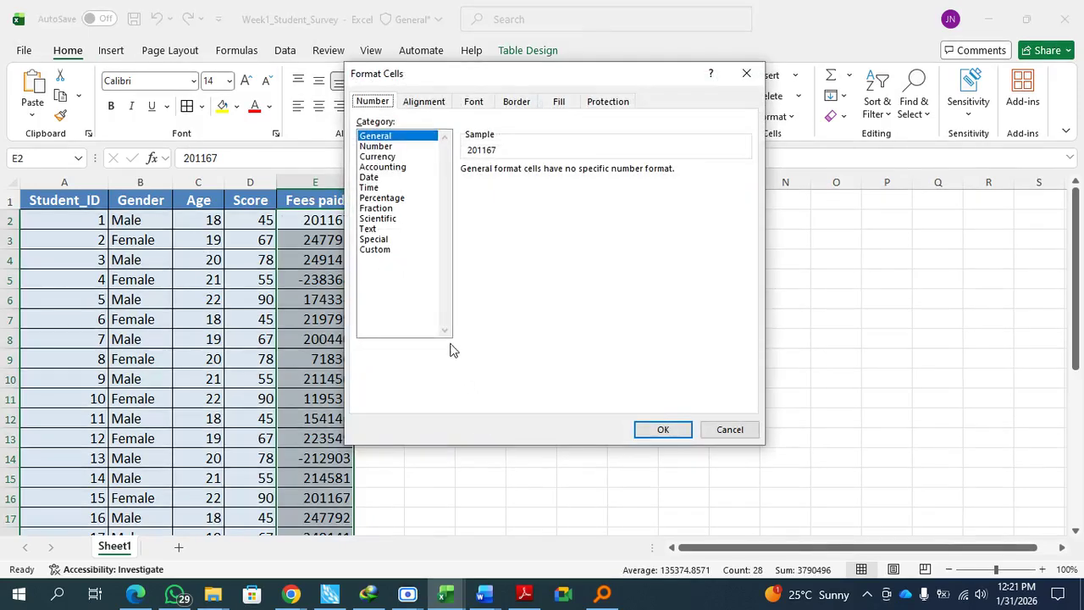
{"action": "left_click", "coordinate": [383, 168]}
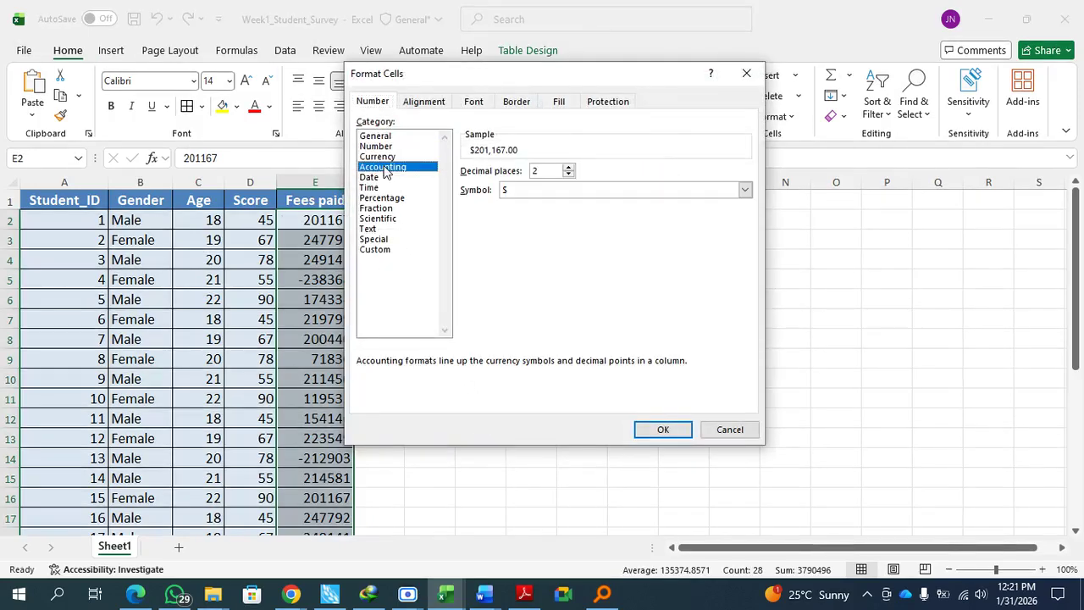
{"action": "left_click", "coordinate": [511, 191]}
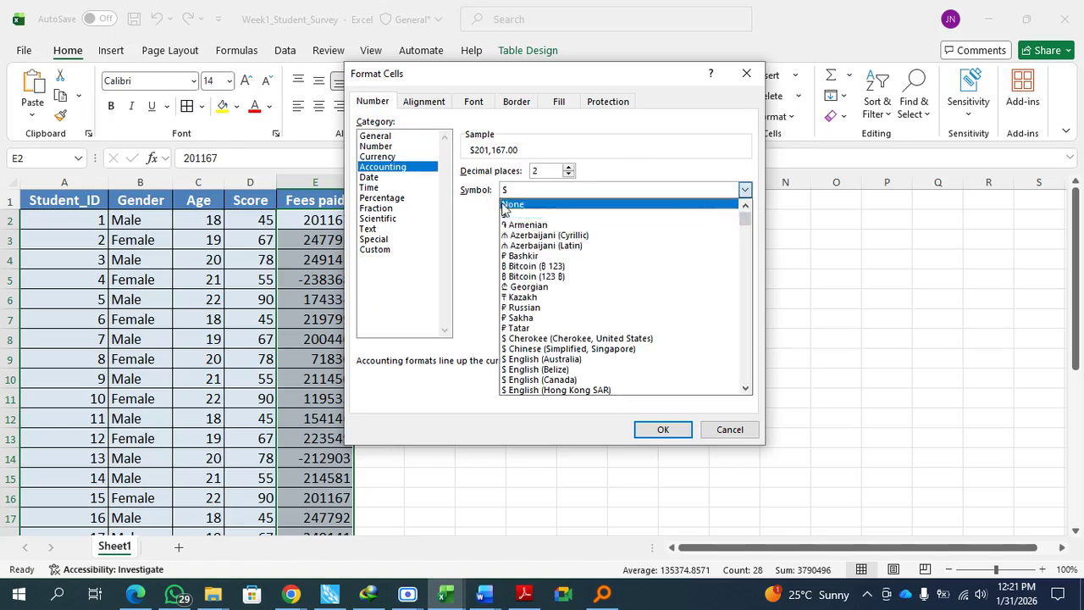
{"action": "scroll", "coordinate": [535, 389], "scroll_direction": "down", "scroll_amount": 20}
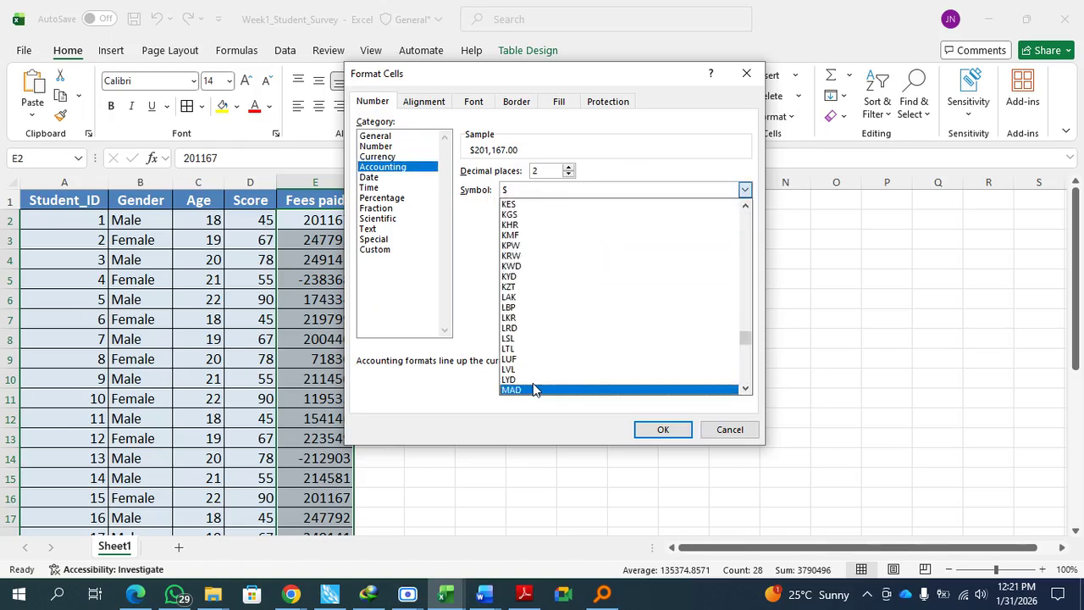
{"action": "left_click", "coordinate": [533, 382]}
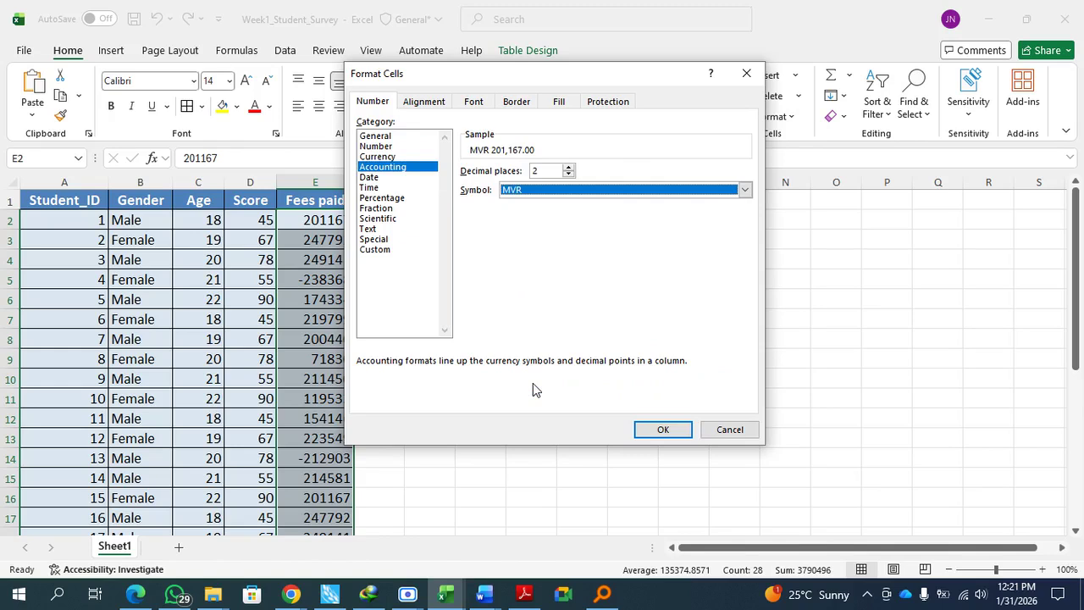
{"action": "left_click", "coordinate": [570, 174]}
{"action": "left_click", "coordinate": [570, 174]}
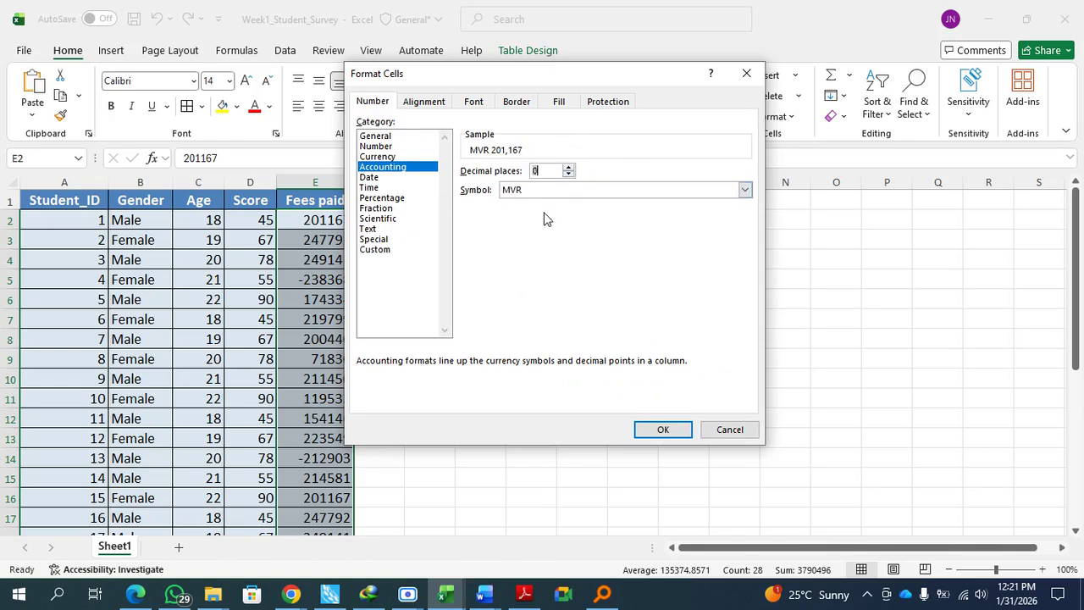
{"action": "left_click", "coordinate": [522, 192]}
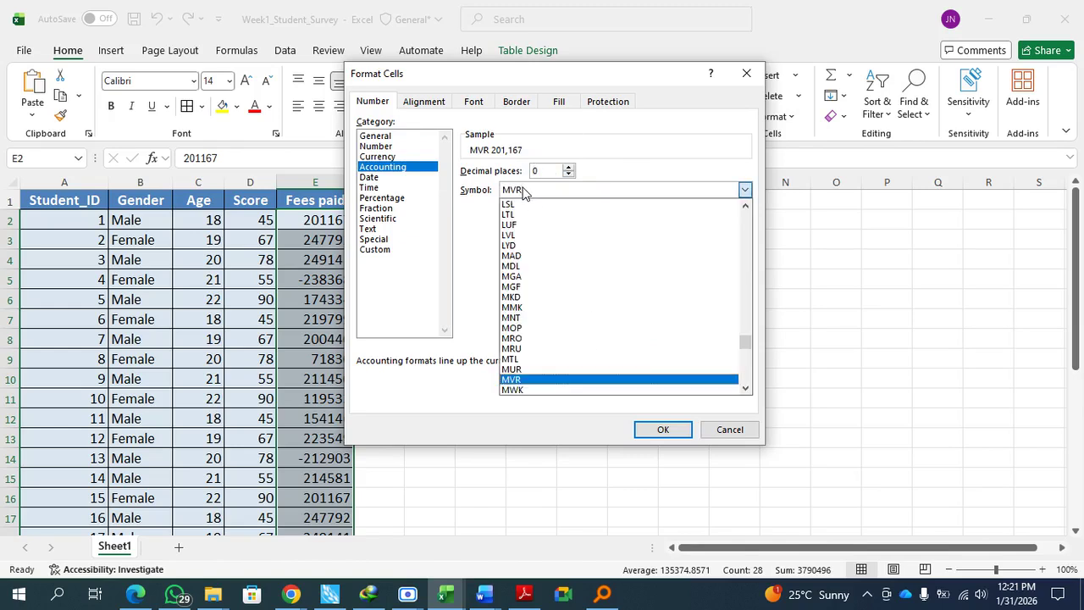
{"action": "left_click", "coordinate": [529, 391]}
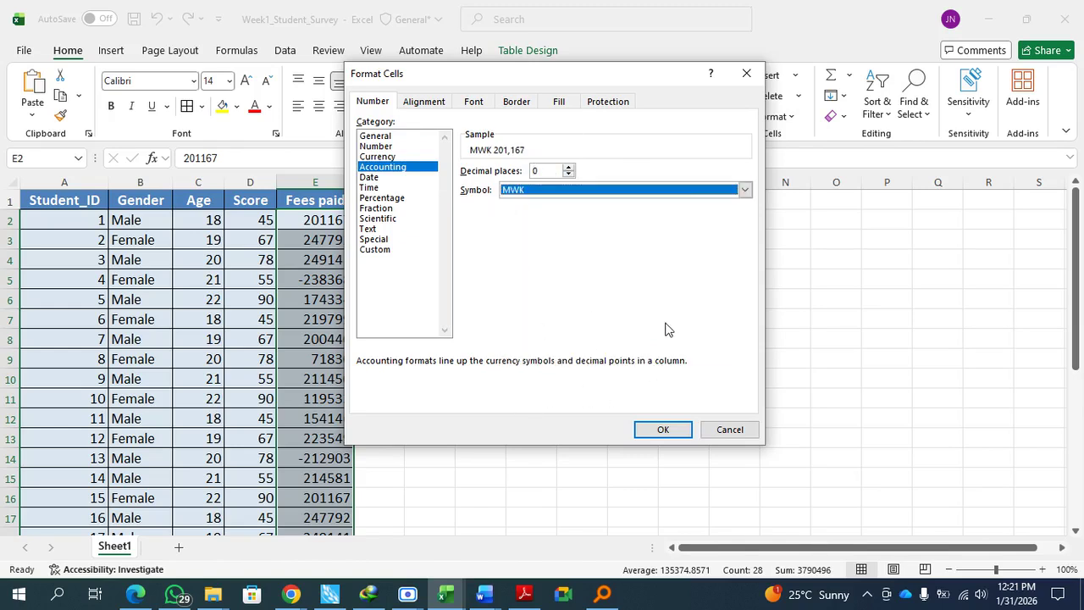
{"action": "left_click", "coordinate": [664, 428]}
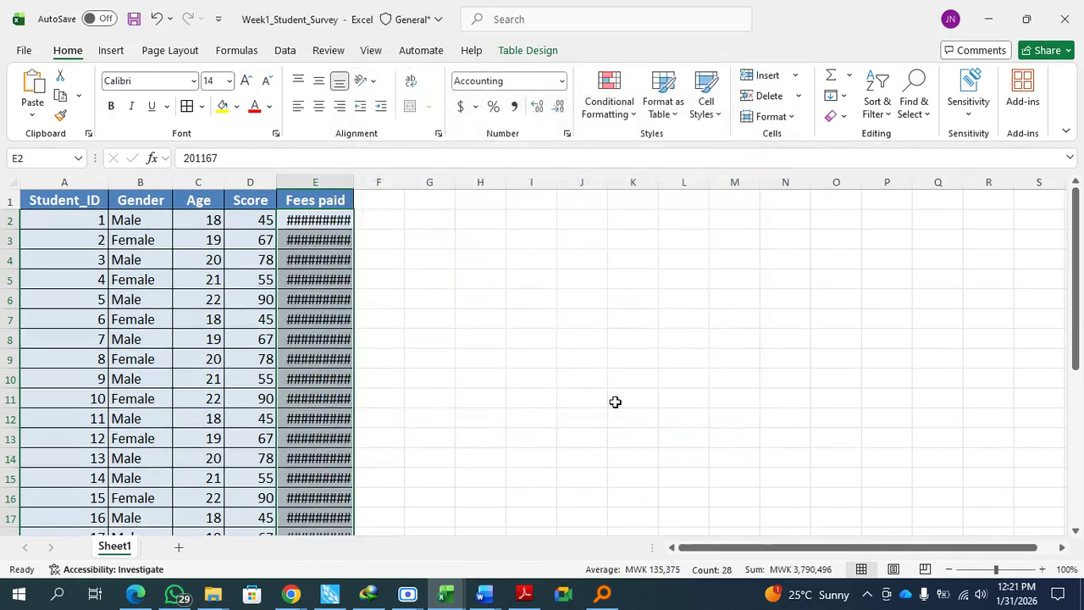
Widen column E so that all the accounting amounts under Fees paid fit down to row 29.
{"action": "left_click_drag", "start_coordinate": [351, 182], "coordinate": [405, 184]}
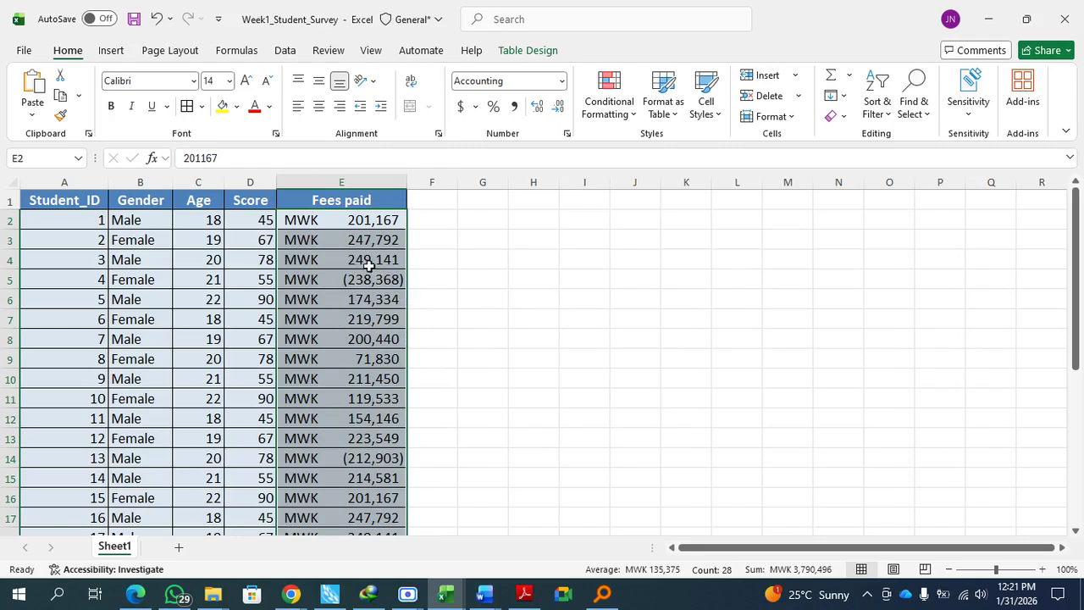
{"action": "scroll", "coordinate": [369, 266], "scroll_direction": "down", "scroll_amount": 3}
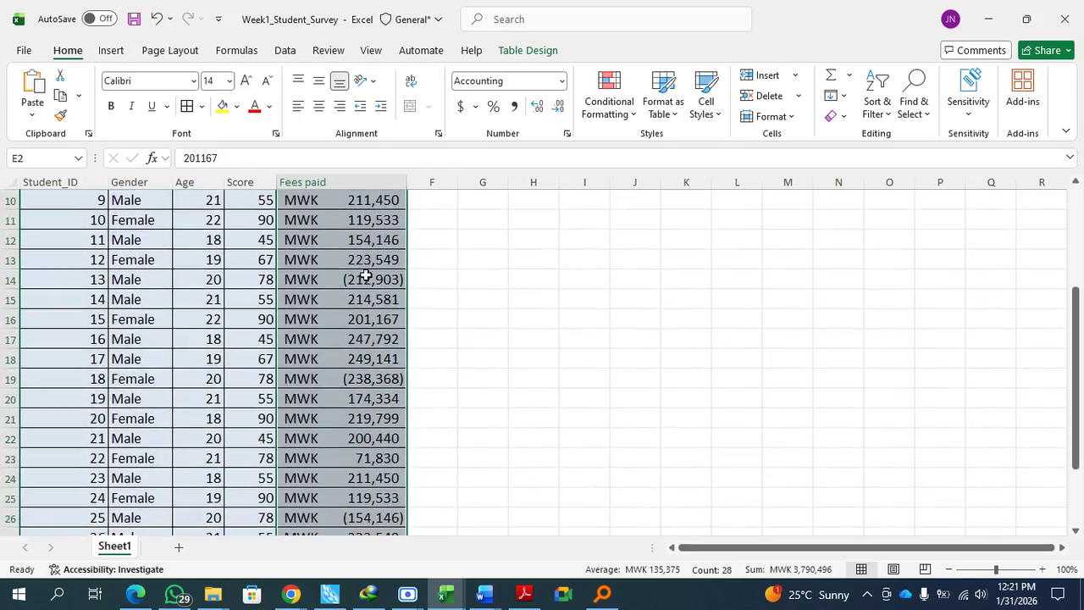
{"action": "scroll", "coordinate": [366, 299], "scroll_direction": "down", "scroll_amount": 3}
{"action": "left_click", "coordinate": [449, 363]}
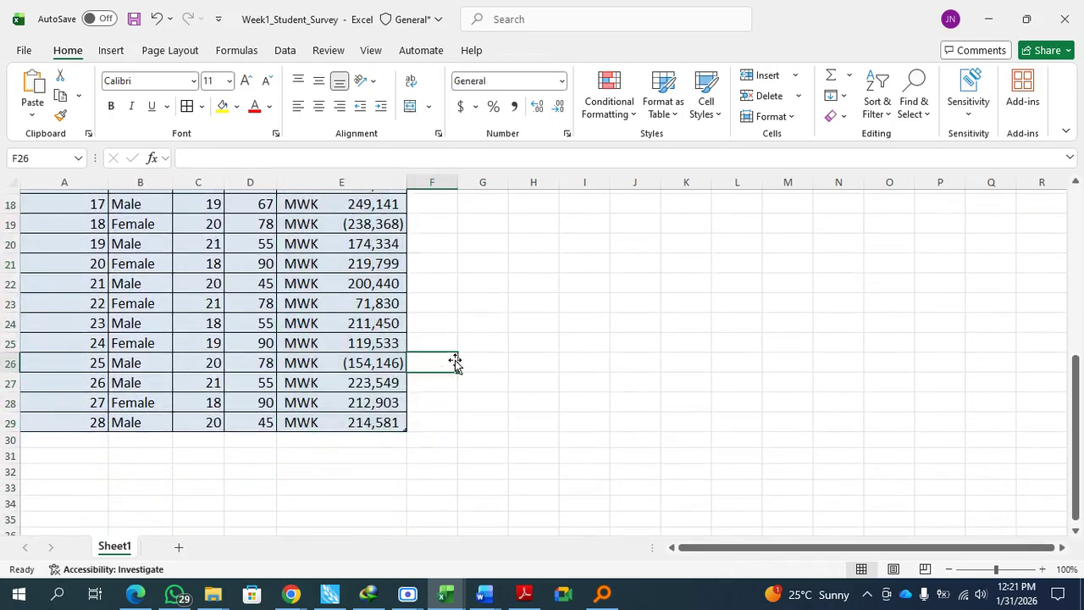
{"action": "scroll", "coordinate": [371, 340], "scroll_direction": "up", "scroll_amount": 6}
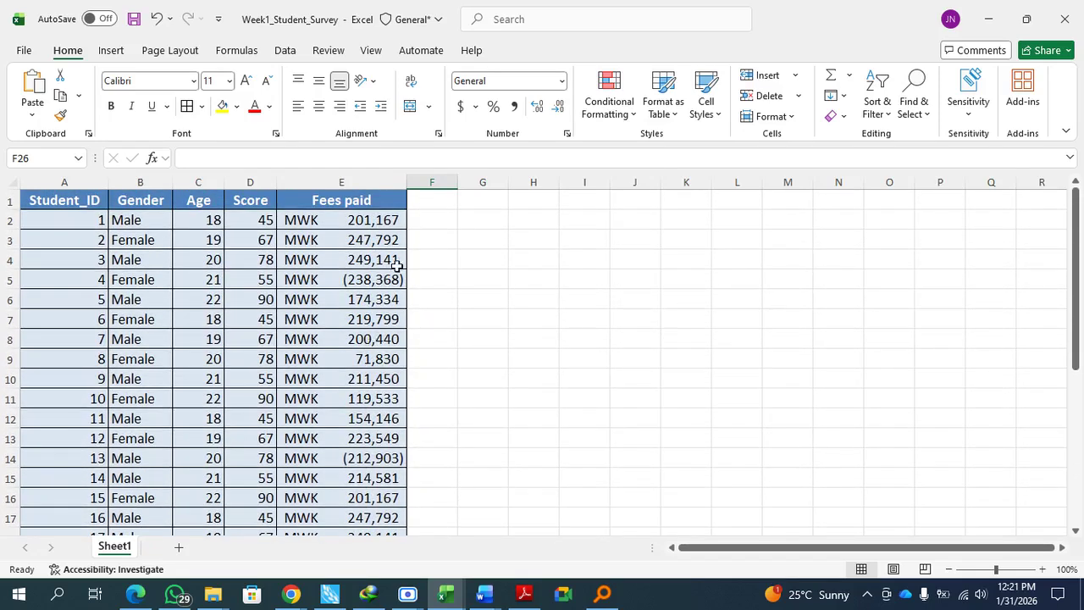
{"action": "left_click", "coordinate": [356, 222]}
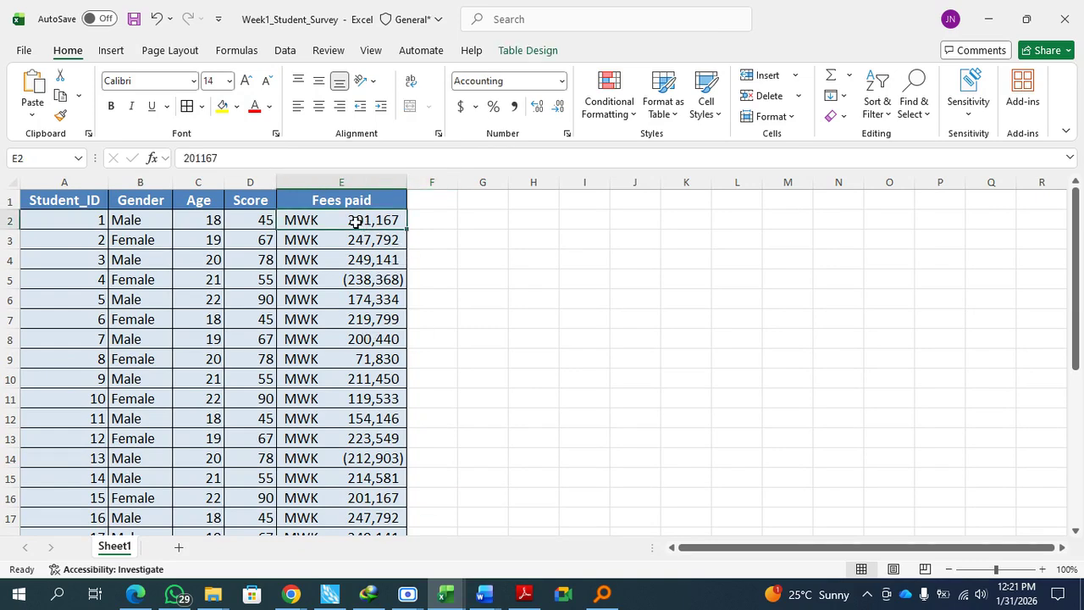
{"action": "left_click", "coordinate": [370, 241]}
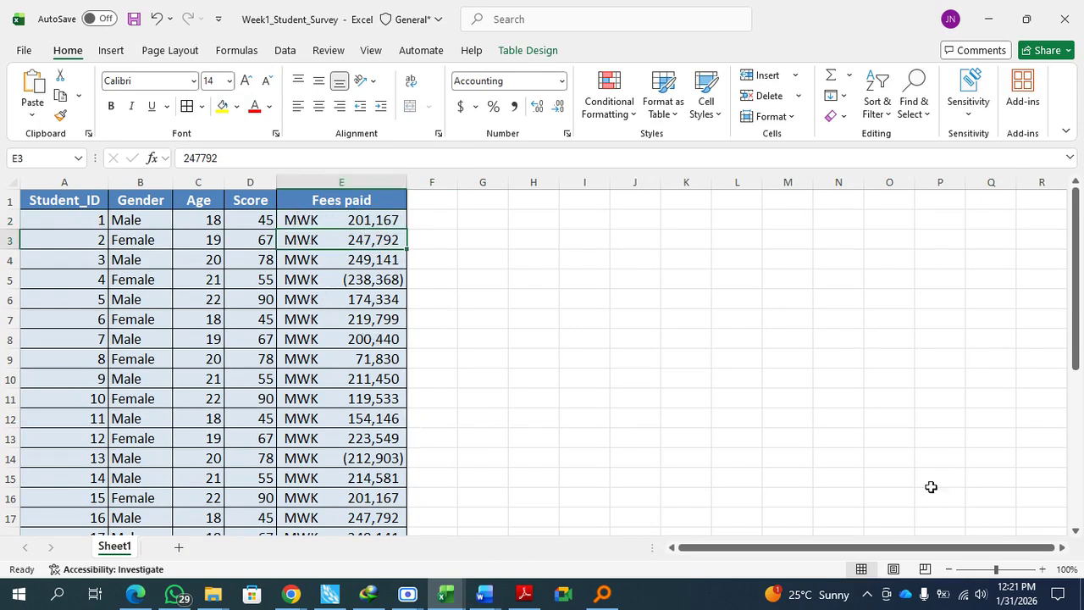
{"action": "mouse_move", "coordinate": [405, 598]}
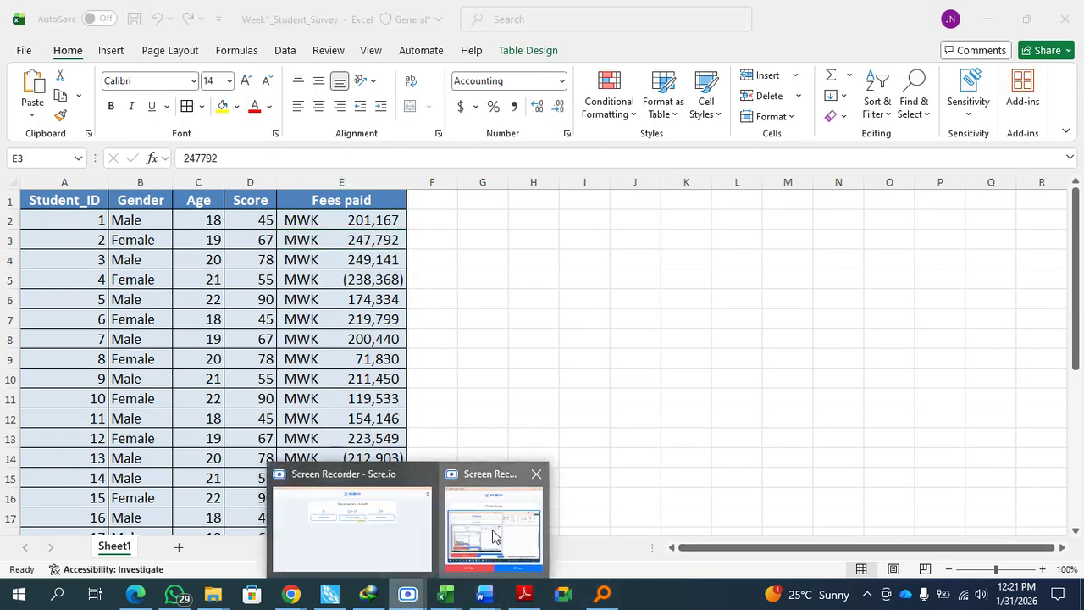